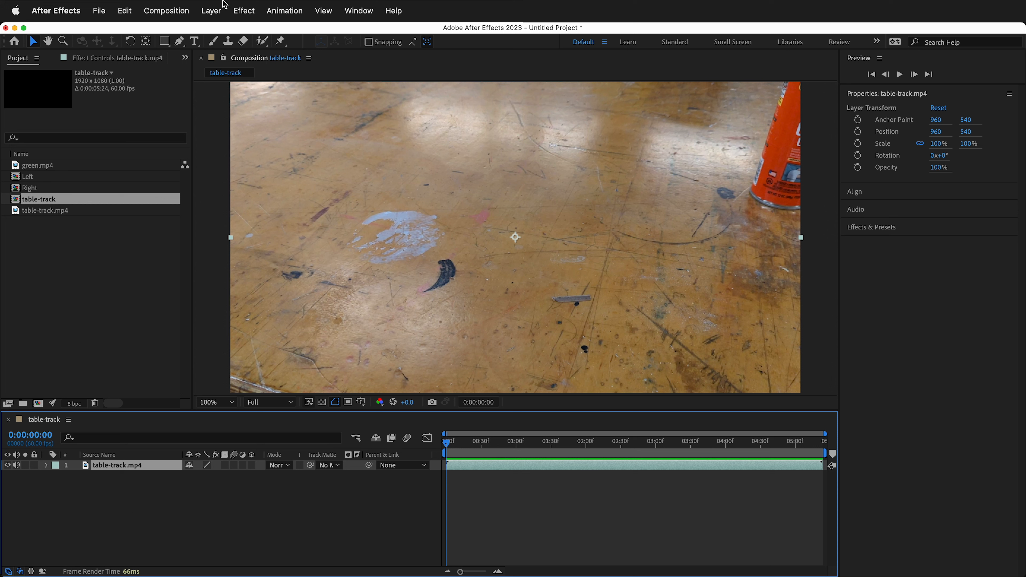
Review the size, frame rate and duration in the table-track composition's settings and accept them
{"action": "left_click", "coordinate": [170, 10]}
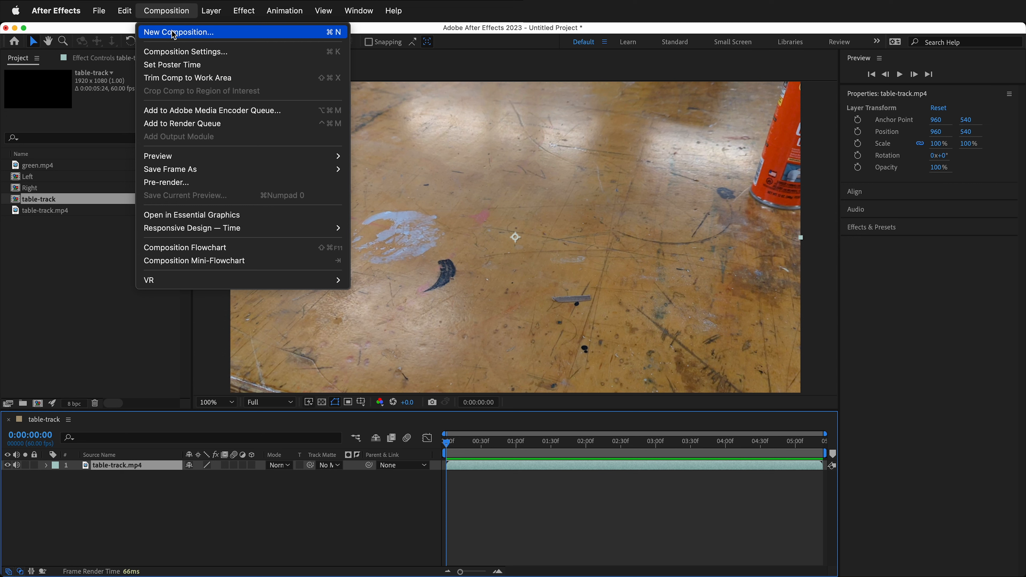
{"action": "left_click", "coordinate": [175, 53]}
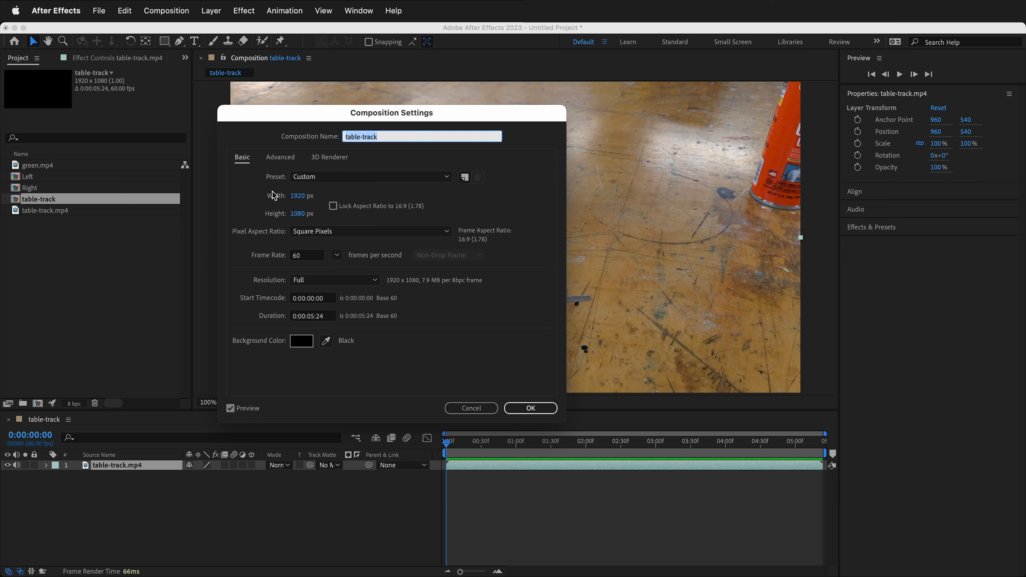
{"action": "left_click", "coordinate": [528, 408]}
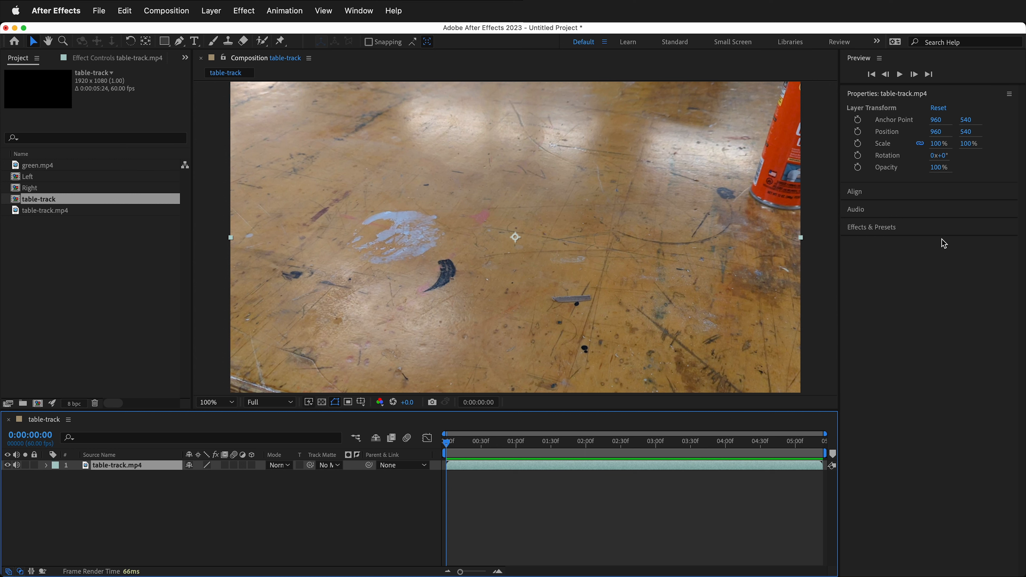
Run 3D camera tracking on the table-track.mp4 layer
{"action": "left_click", "coordinate": [356, 12]}
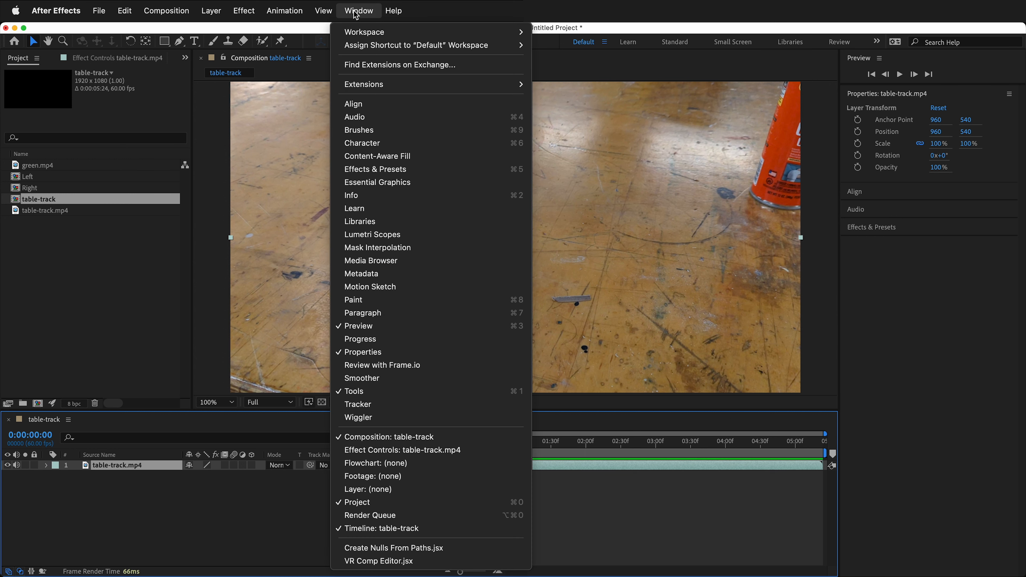
{"action": "left_click", "coordinate": [400, 405]}
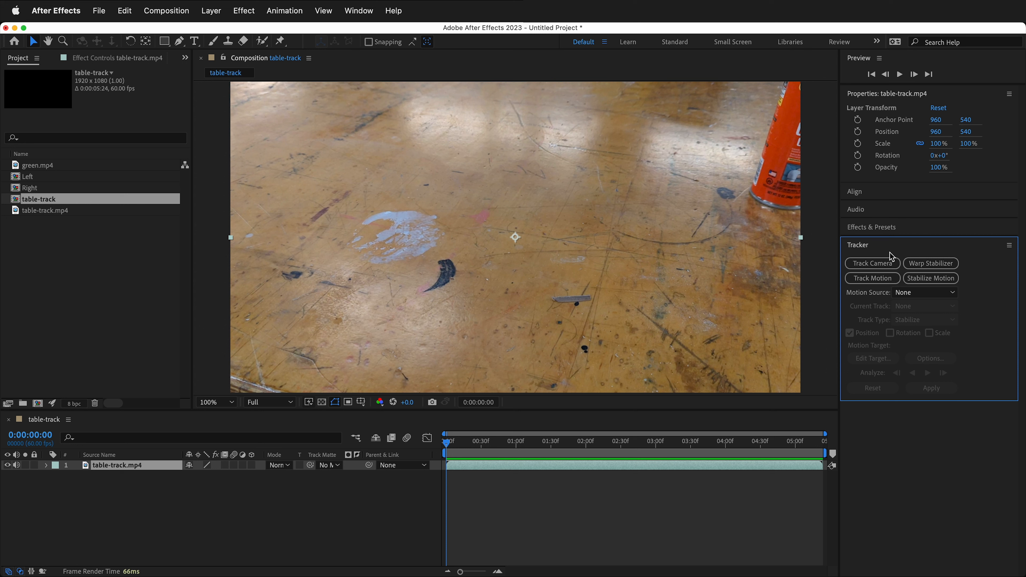
{"action": "left_click", "coordinate": [883, 264]}
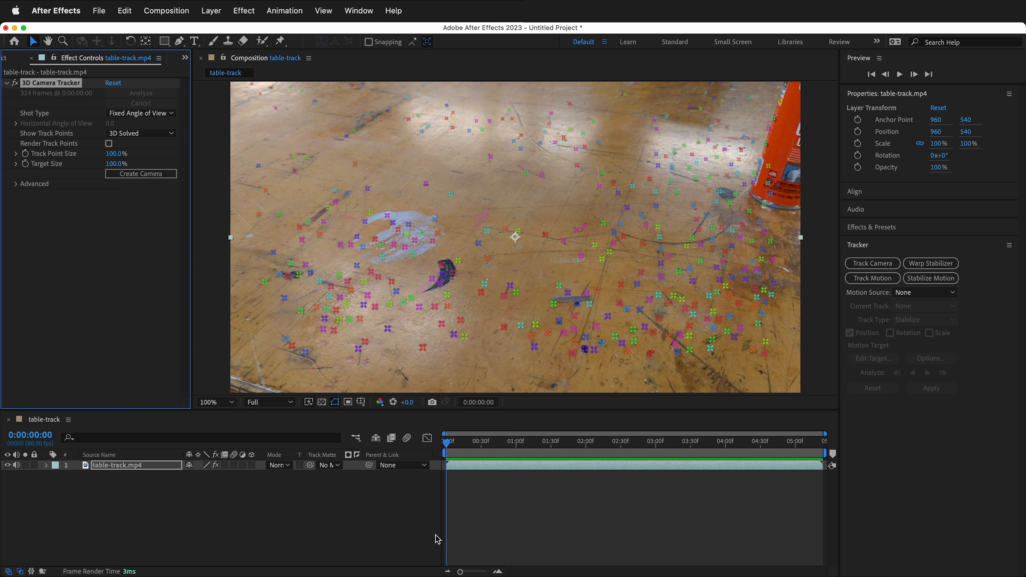
At frame 0:00:00:06, select three track points lying flat on the table near the image centre and set them as ground plane and origin
{"action": "mouse_move", "coordinate": [449, 446]}
{"action": "left_mouse_down"}
{"action": "mouse_move", "coordinate": [768, 449]}
{"action": "mouse_move", "coordinate": [453, 449]}
{"action": "left_mouse_up"}
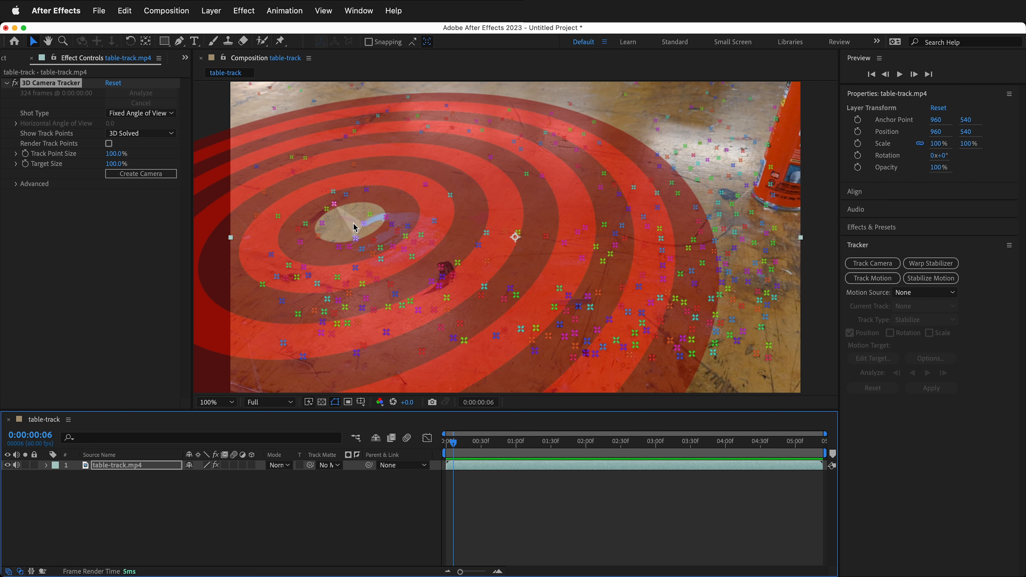
{"action": "left_click", "coordinate": [525, 213]}
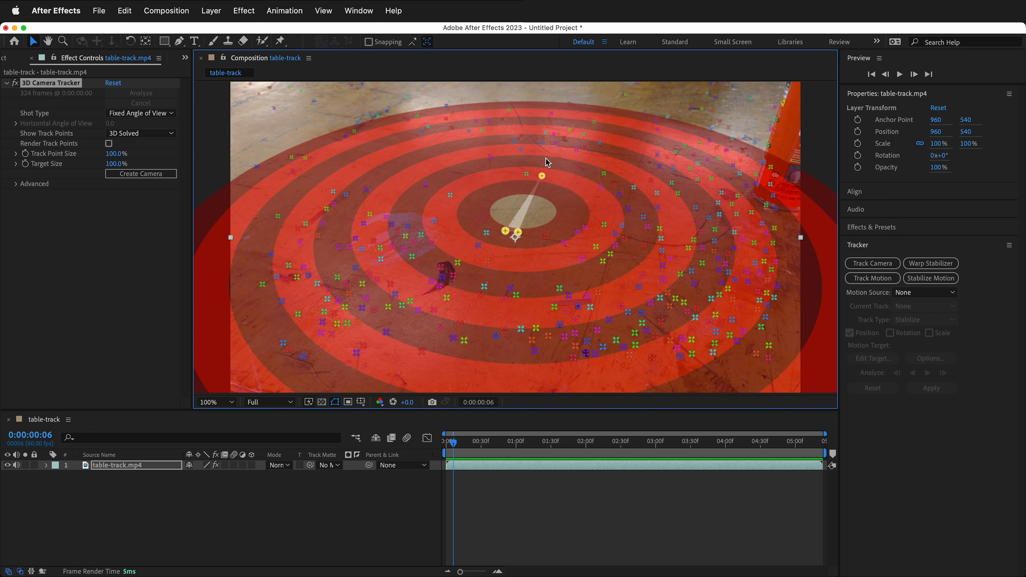
{"action": "right_click", "coordinate": [518, 217]}
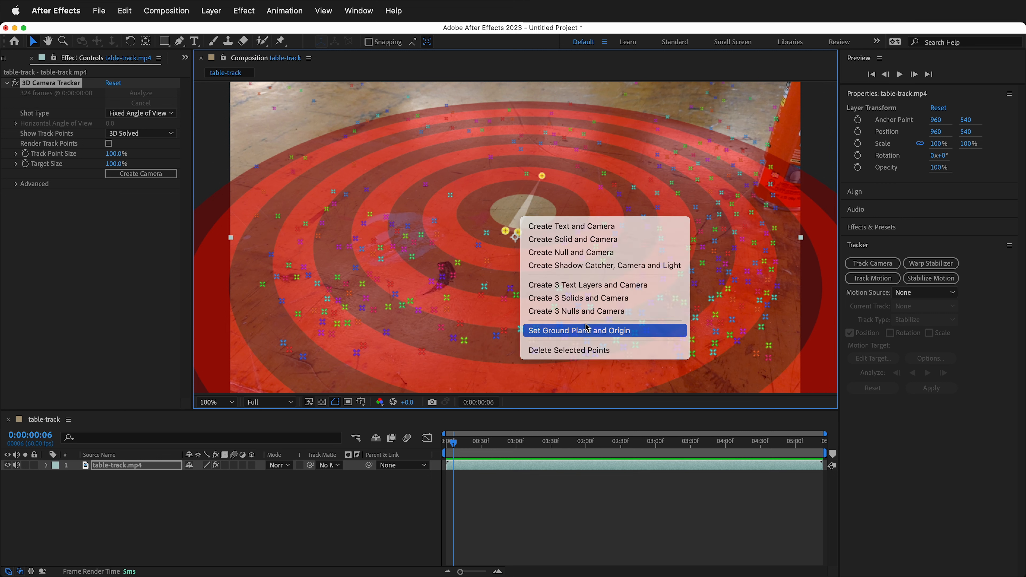
{"action": "left_click", "coordinate": [590, 329]}
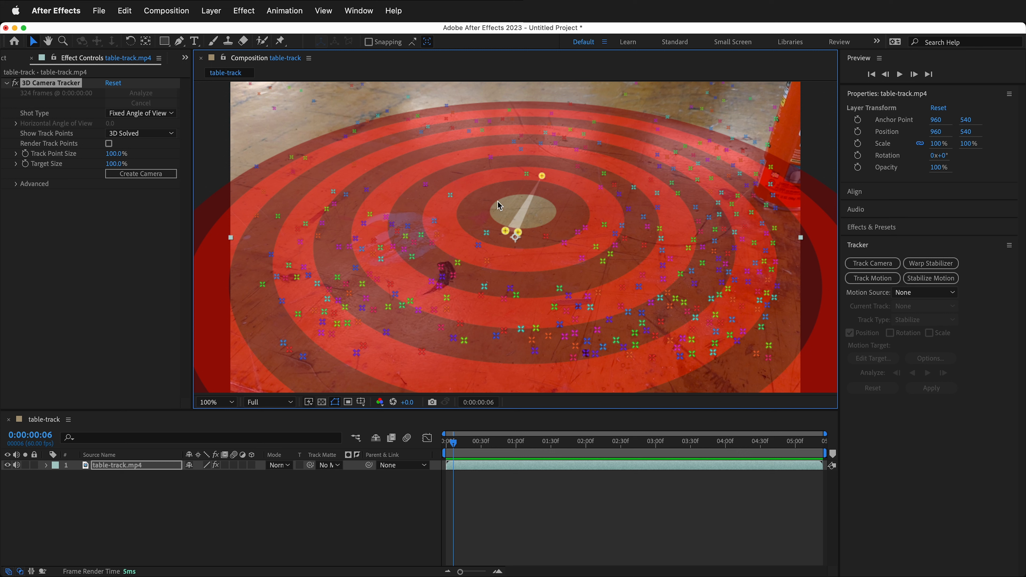
Create a solid and camera from the selected track points and scrub the footage to check the solid
{"action": "right_click", "coordinate": [522, 222]}
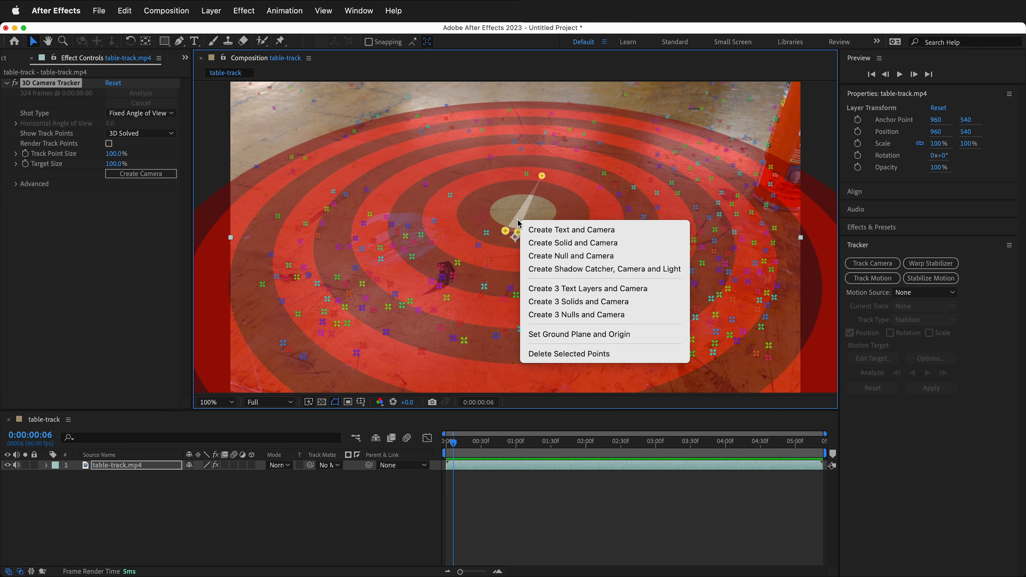
{"action": "right_click", "coordinate": [517, 223]}
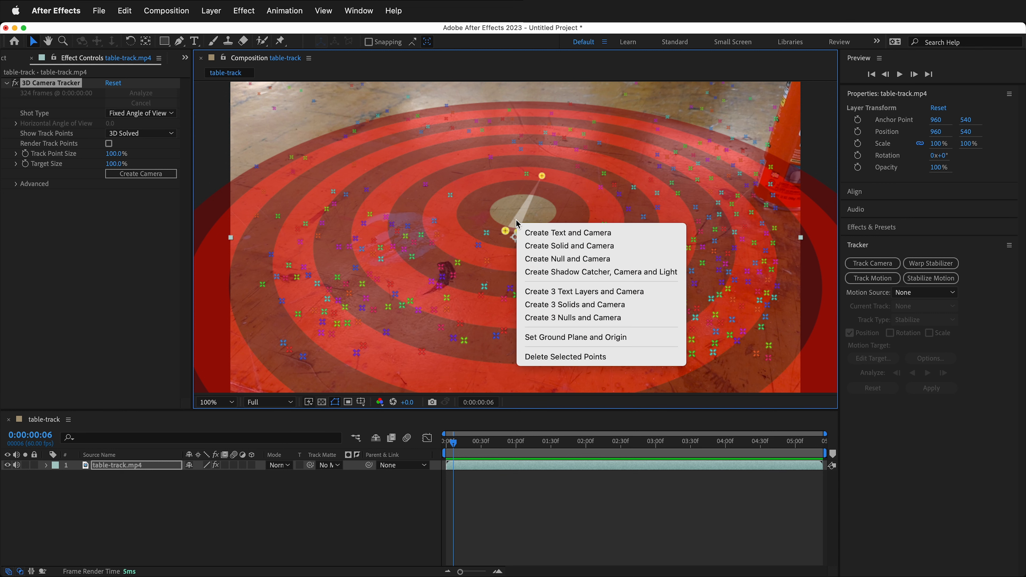
{"action": "left_click", "coordinate": [554, 248]}
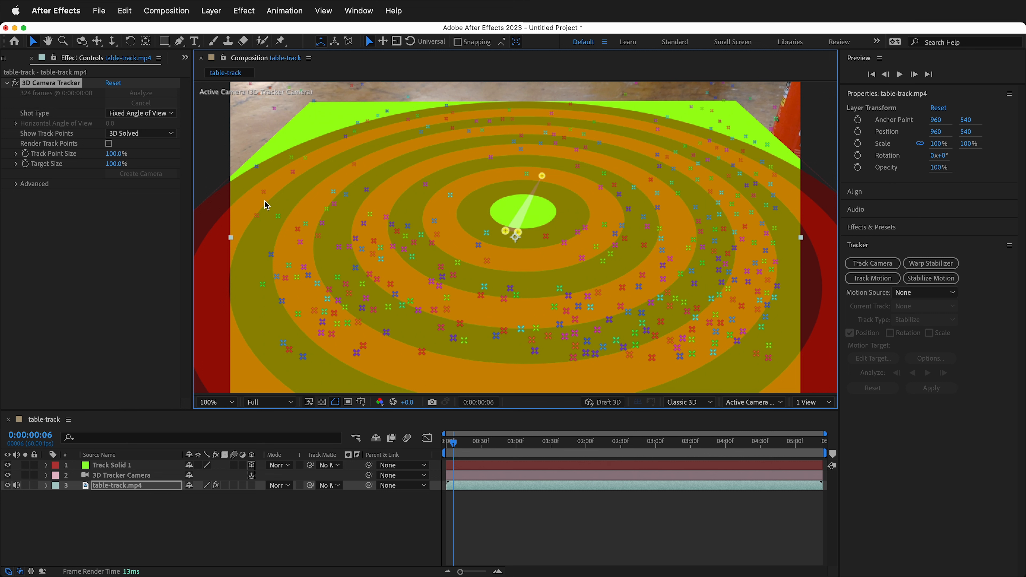
{"action": "left_click", "coordinate": [308, 520]}
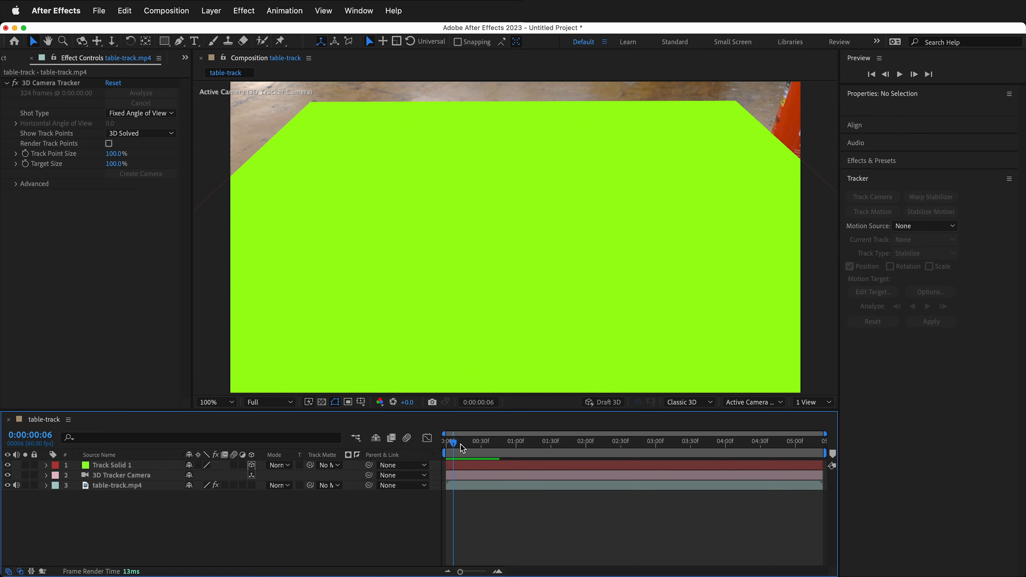
{"action": "mouse_move", "coordinate": [454, 444]}
{"action": "left_mouse_down"}
{"action": "mouse_move", "coordinate": [790, 443]}
{"action": "mouse_move", "coordinate": [434, 447]}
{"action": "mouse_move", "coordinate": [812, 450]}
{"action": "mouse_move", "coordinate": [446, 443]}
{"action": "left_mouse_up"}
Show the composition in four views and identify the track solid in the Top view
{"action": "left_click", "coordinate": [816, 402]}
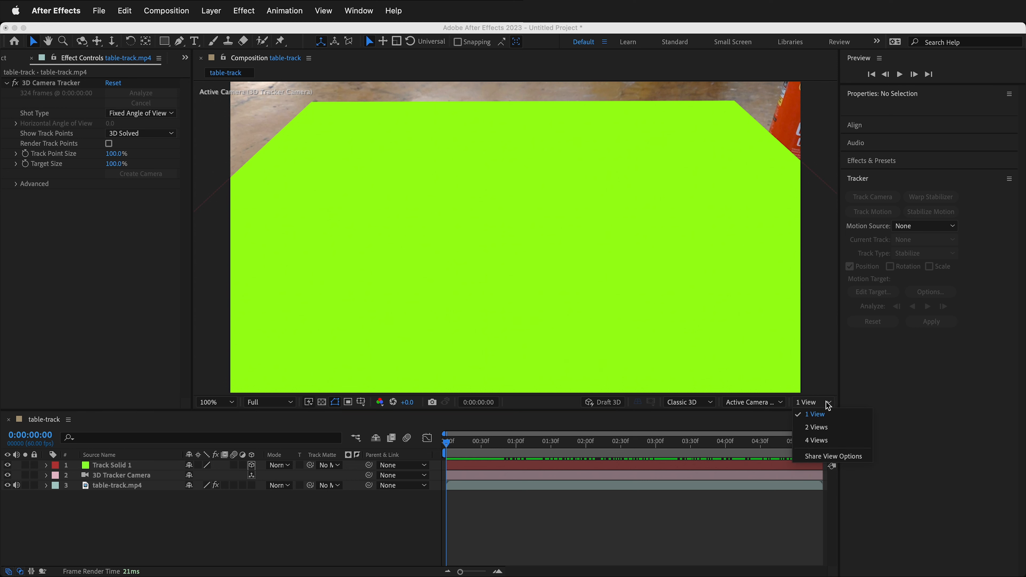
{"action": "left_click", "coordinate": [820, 440]}
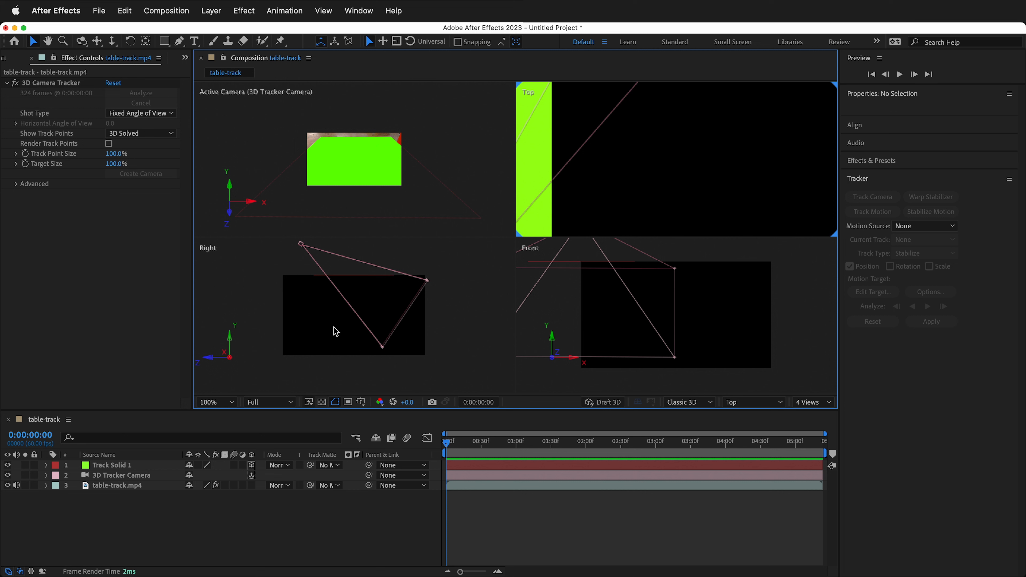
{"action": "left_click", "coordinate": [539, 155]}
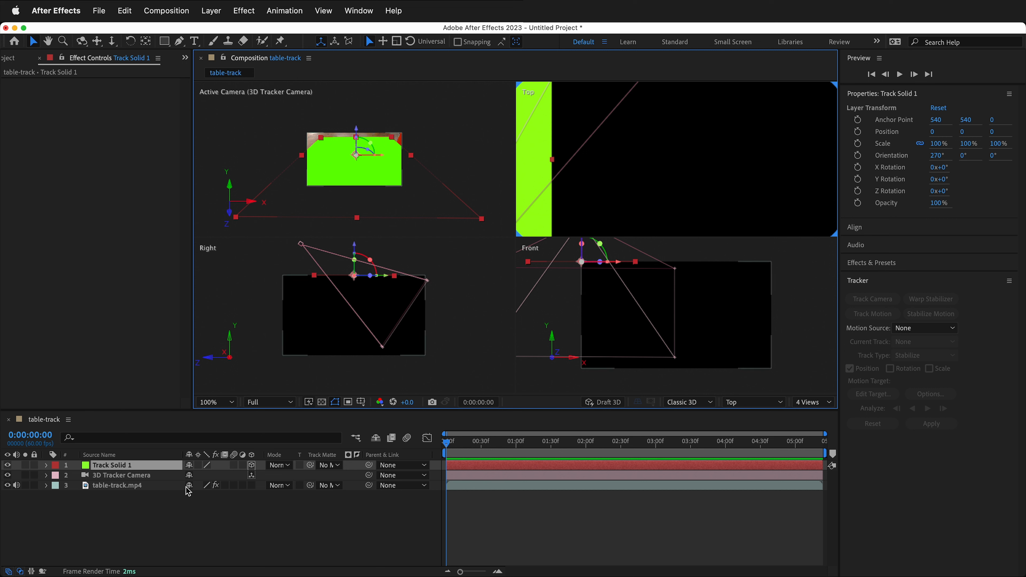
{"action": "left_click", "coordinate": [186, 526]}
Create a shape layer and draw a red rectangle about 456 x 379 px near the middle of the active camera view
{"action": "left_click", "coordinate": [243, 9]}
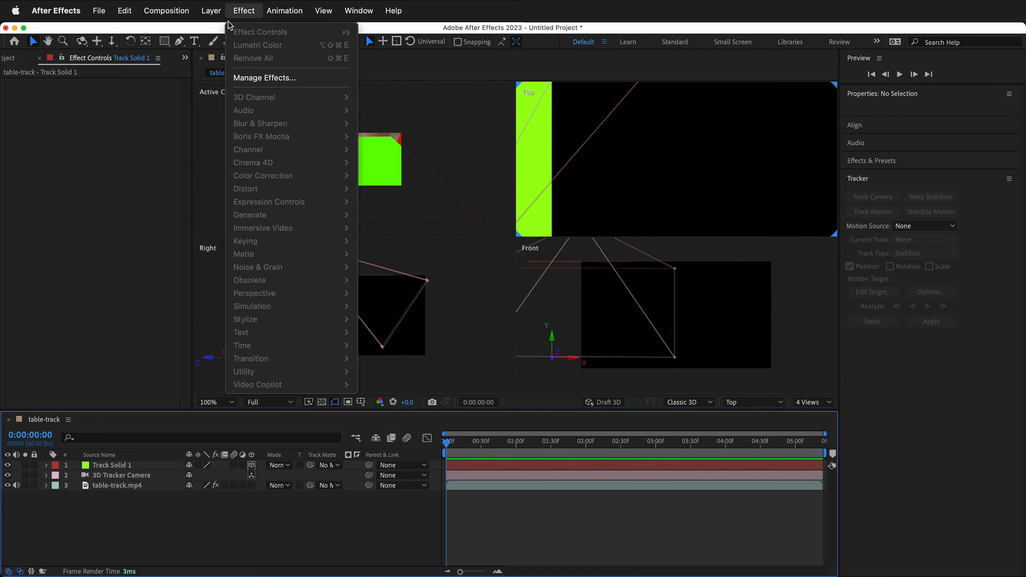
{"action": "mouse_move", "coordinate": [259, 32]}
{"action": "left_click", "coordinate": [398, 97]}
{"action": "key", "text": "q"}
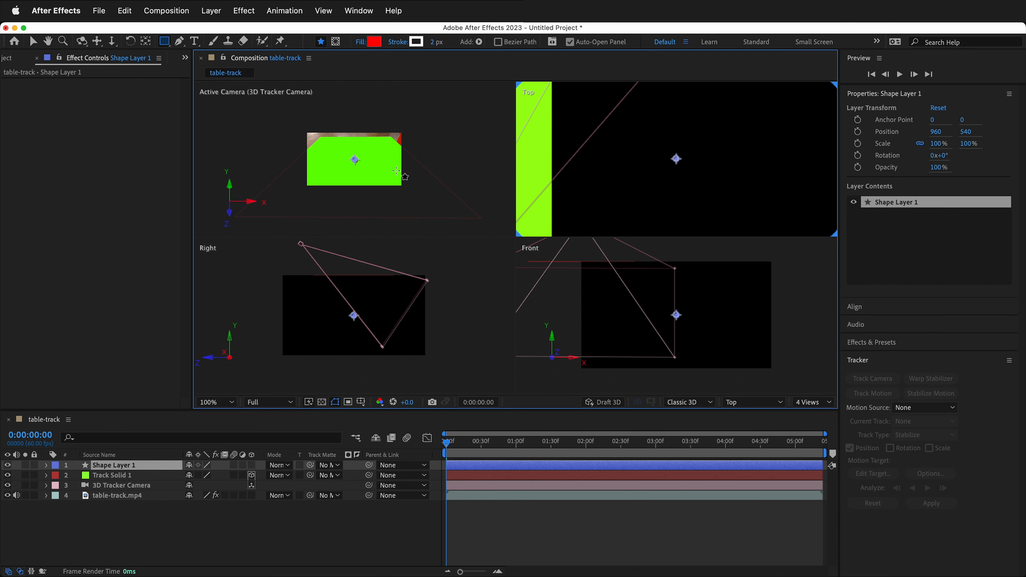
{"action": "left_click_drag", "start_coordinate": [340, 150], "coordinate": [364, 169]}
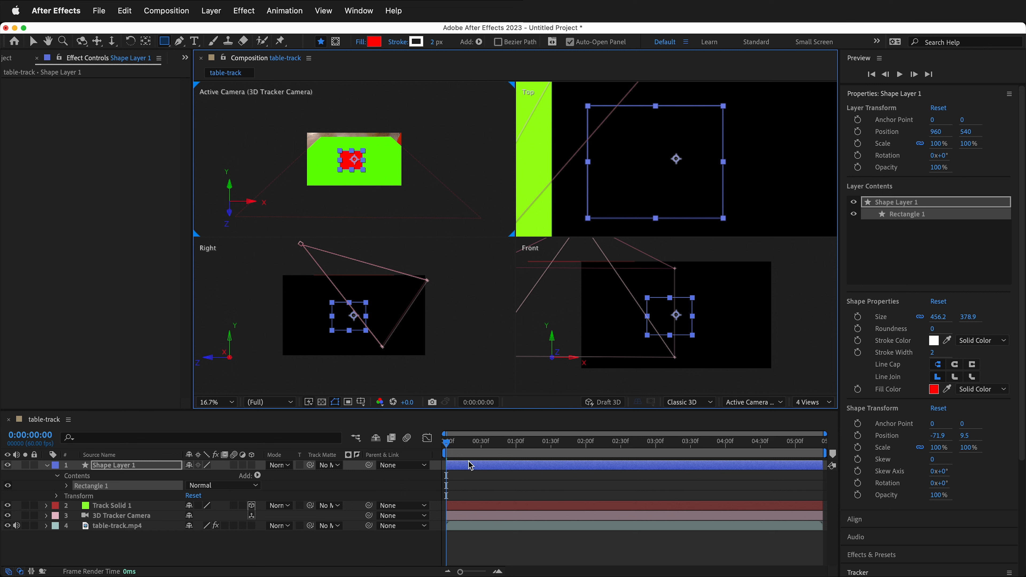
Scrub the footage to check the rectangle's movement and convert its shape layer to a 3D layer
{"action": "left_click", "coordinate": [451, 444]}
{"action": "left_click_drag", "start_coordinate": [467, 448], "coordinate": [379, 453]}
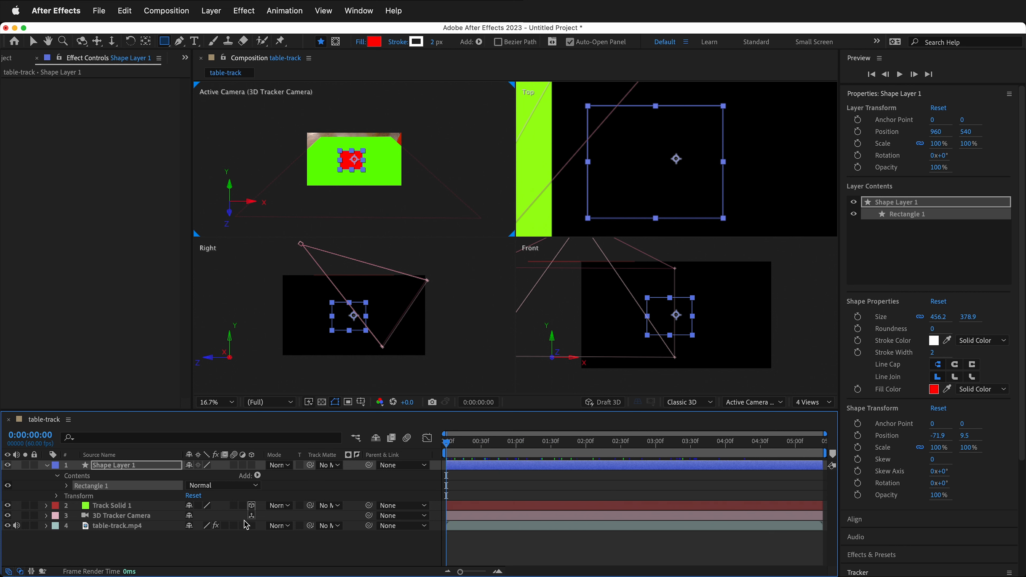
{"action": "left_click", "coordinate": [252, 465]}
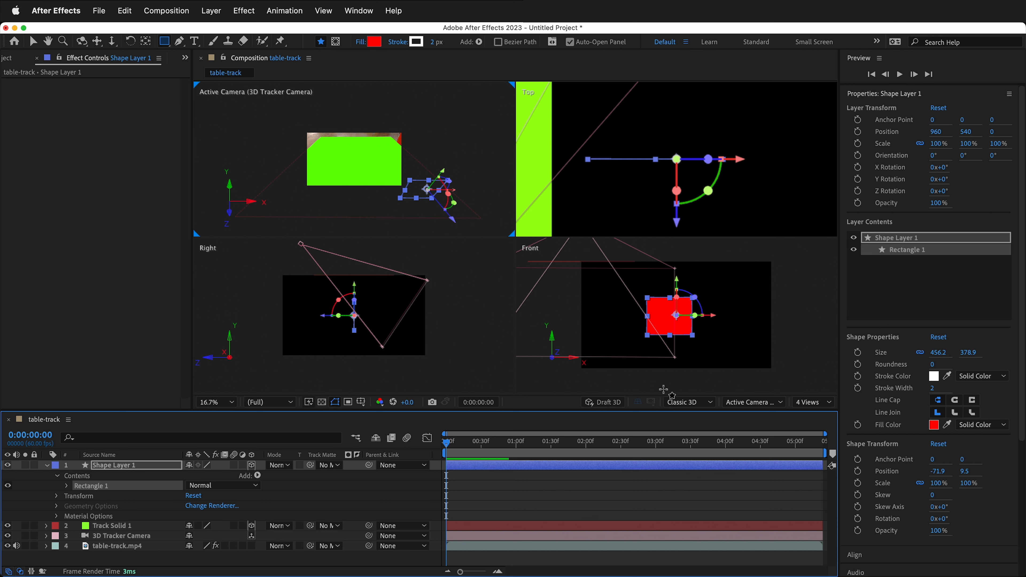
Move the rectangle's layer in the Front view to about 121, -203, 0 so it stands on the track solid
{"action": "key", "text": "v"}
{"action": "left_click", "coordinate": [668, 299]}
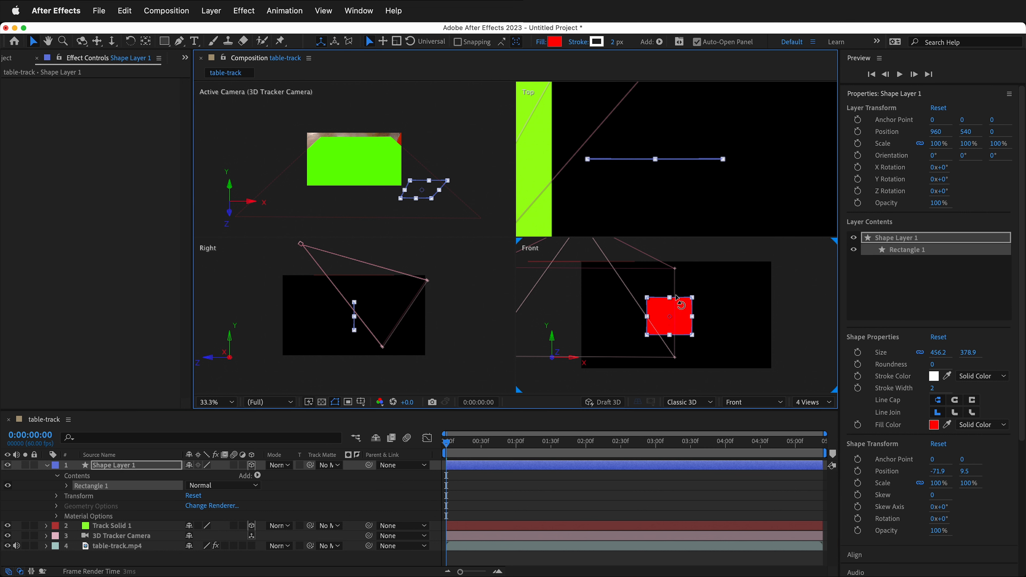
{"action": "left_click", "coordinate": [779, 329]}
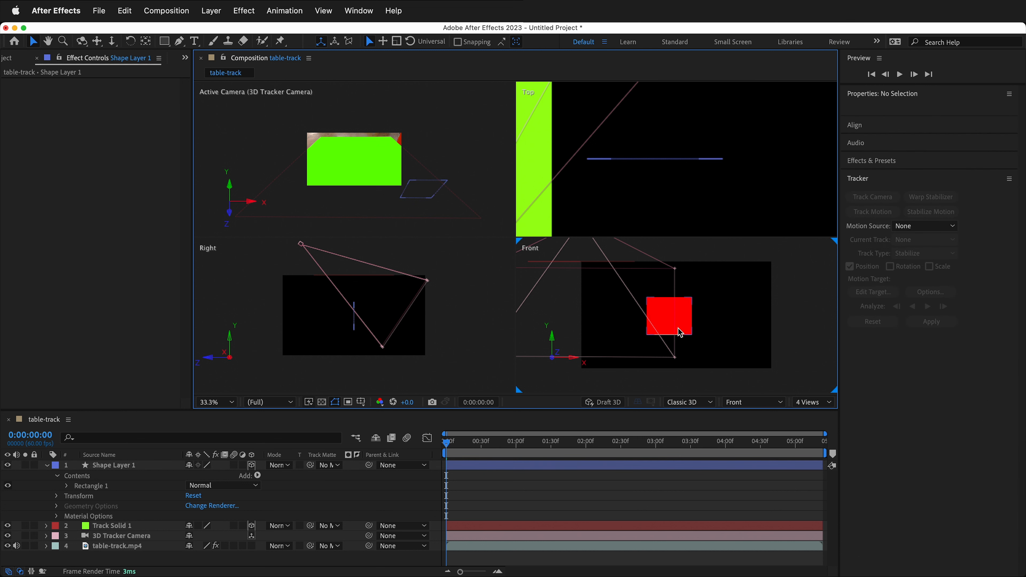
{"action": "left_click", "coordinate": [680, 332]}
{"action": "left_click_drag", "start_coordinate": [677, 288], "coordinate": [625, 242]}
{"action": "left_click_drag", "start_coordinate": [449, 442], "coordinate": [424, 447]}
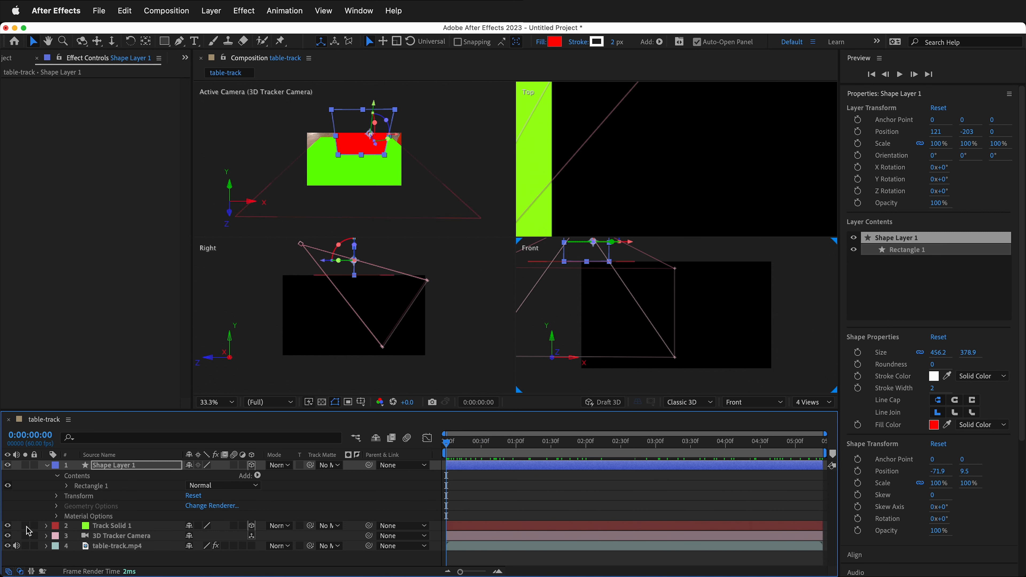
Hide the track solid and return to a single camera view to check the rectangle against the moving footage
{"action": "left_click", "coordinate": [8, 526]}
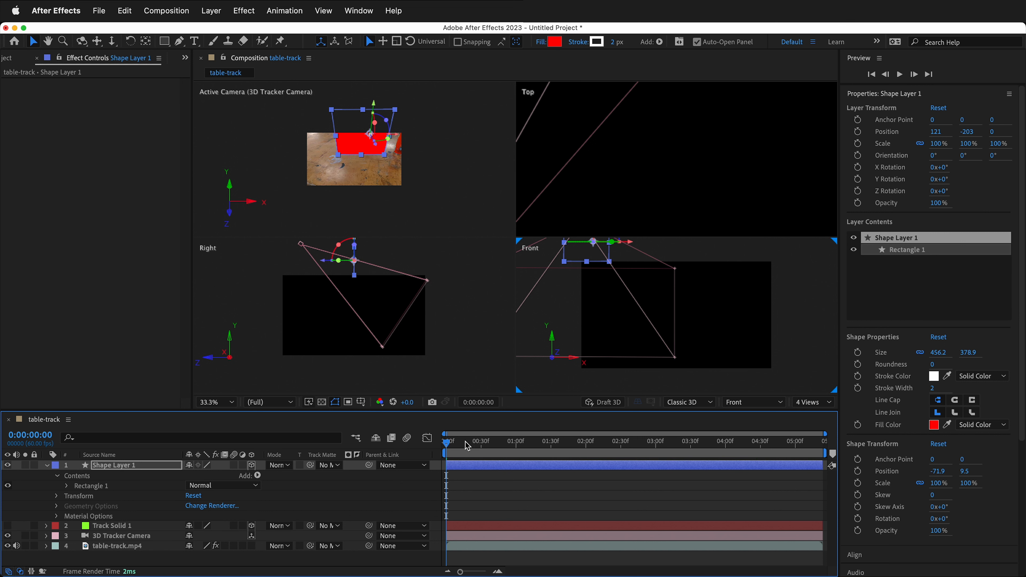
{"action": "left_click", "coordinate": [809, 403]}
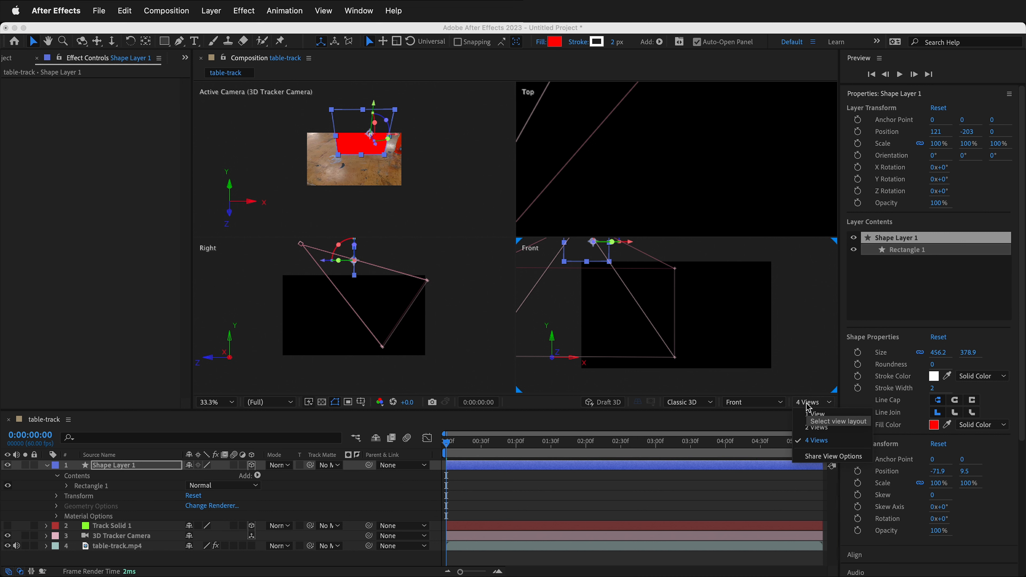
{"action": "left_click", "coordinate": [814, 415]}
{"action": "left_click_drag", "start_coordinate": [448, 443], "coordinate": [417, 465]}
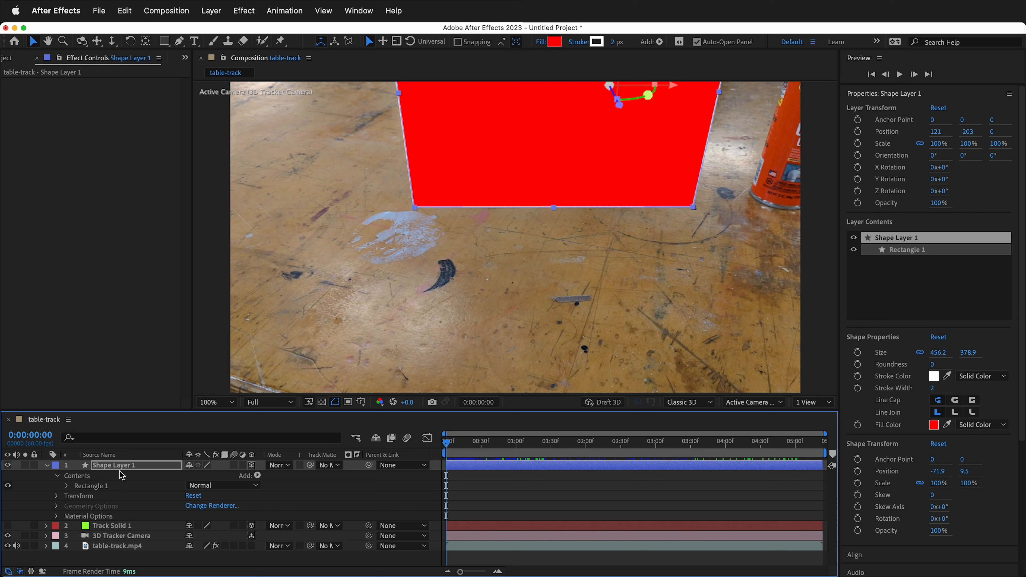
Set the rectangle layer's Z position to 58, keeping Y at -203, and scrub the footage to check the tracking
{"action": "key", "text": "p"}
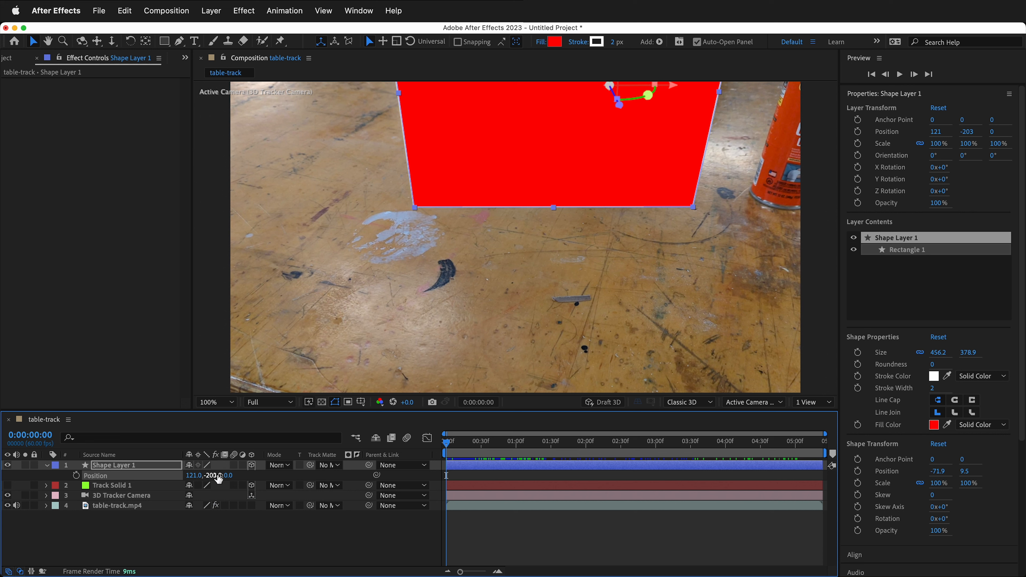
{"action": "left_click_drag", "start_coordinate": [229, 475], "coordinate": [156, 476]}
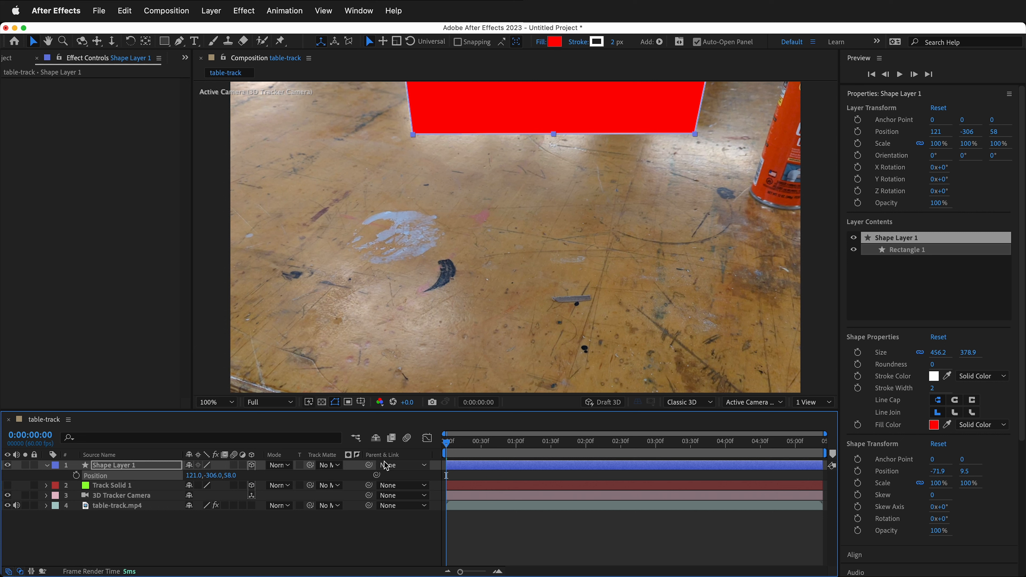
{"action": "left_click_drag", "start_coordinate": [446, 443], "coordinate": [551, 445]}
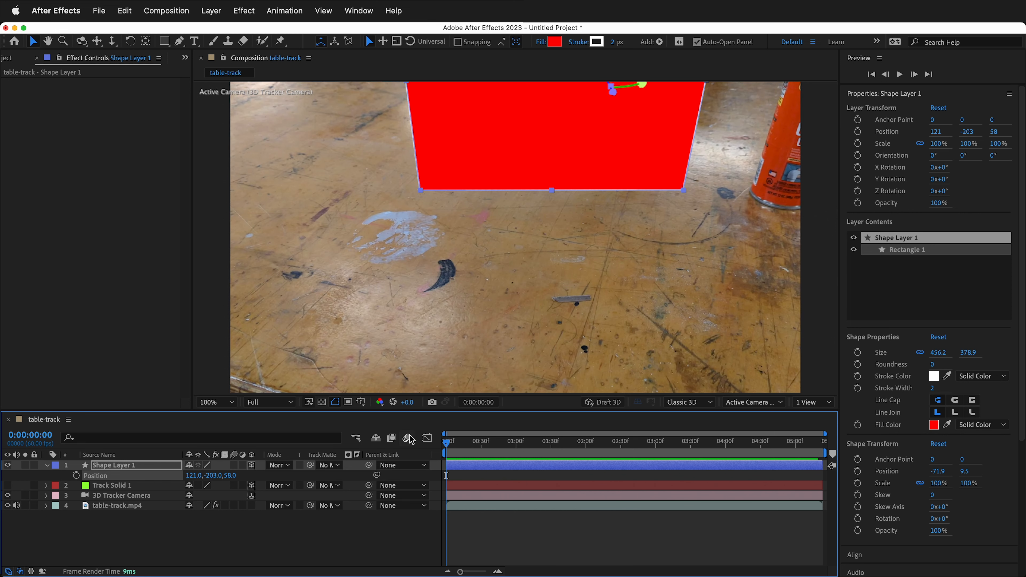
{"action": "left_click_drag", "start_coordinate": [458, 446], "coordinate": [416, 470]}
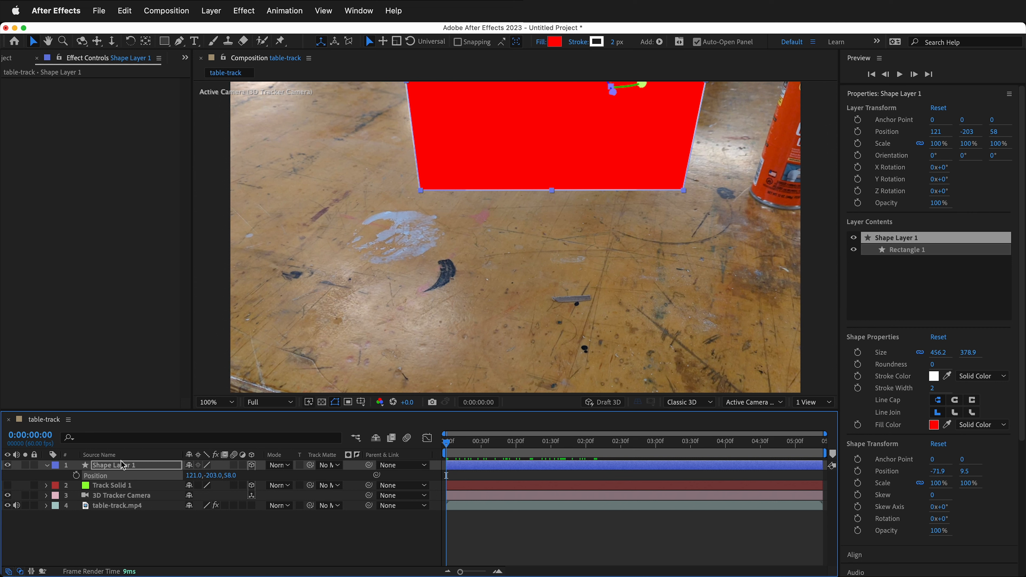
Hide the rectangle's shape layer and add the Left composition as the top layer of table-track
{"action": "left_click", "coordinate": [7, 465]}
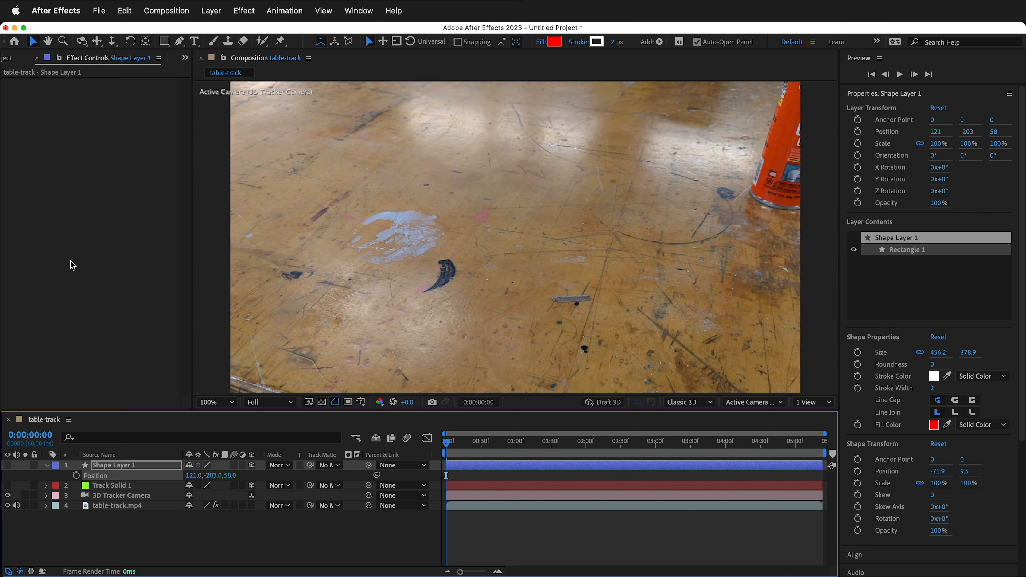
{"action": "left_click", "coordinate": [9, 60]}
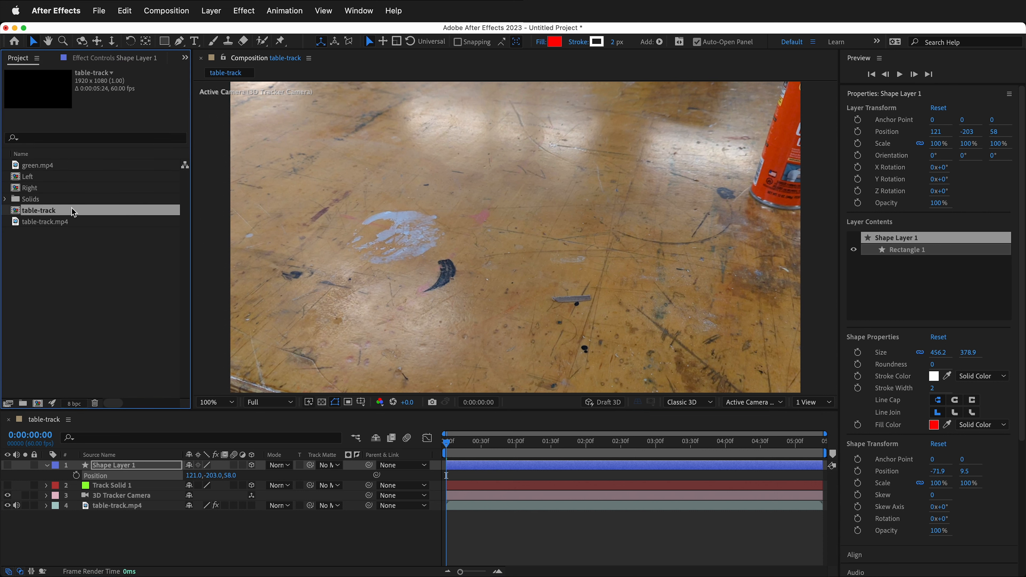
{"action": "left_click", "coordinate": [27, 182]}
{"action": "left_click_drag", "start_coordinate": [27, 182], "coordinate": [136, 467]}
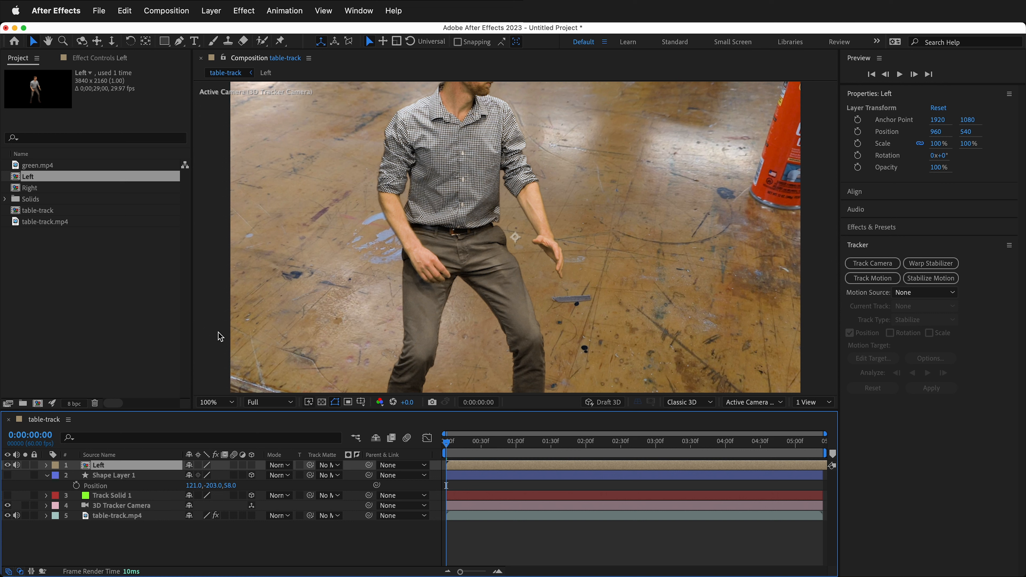
Add the Right composition as the top layer of table-track and make both the Right and Left layers 3D
{"action": "left_click_drag", "start_coordinate": [35, 188], "coordinate": [140, 463]}
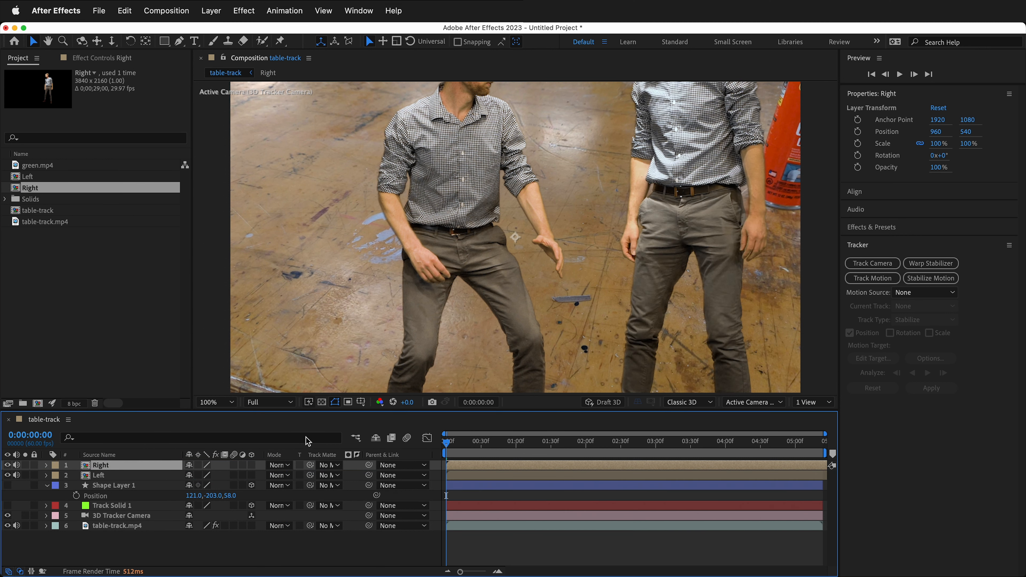
{"action": "left_click", "coordinate": [251, 466]}
{"action": "left_click", "coordinate": [251, 476]}
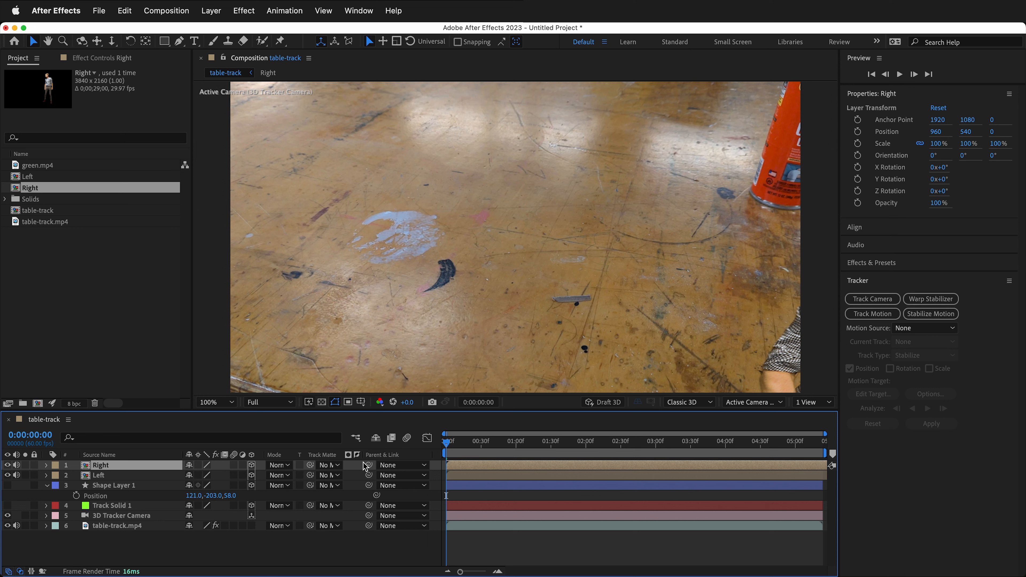
Using an enlarged four-view layout, raise the Right and Left layers in the Front view until their lower edges line up at one height
{"action": "left_click", "coordinate": [828, 402]}
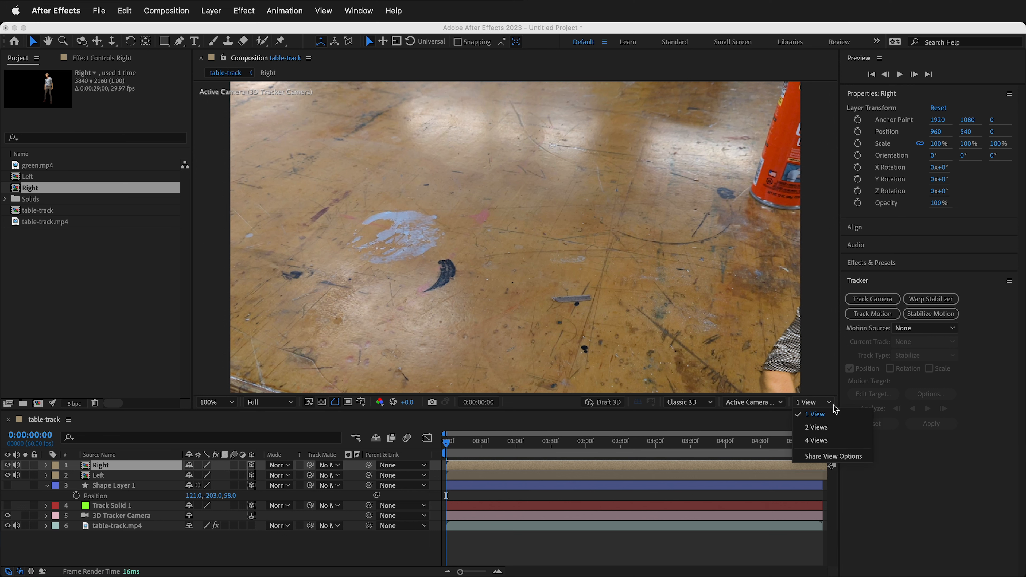
{"action": "left_click", "coordinate": [834, 443]}
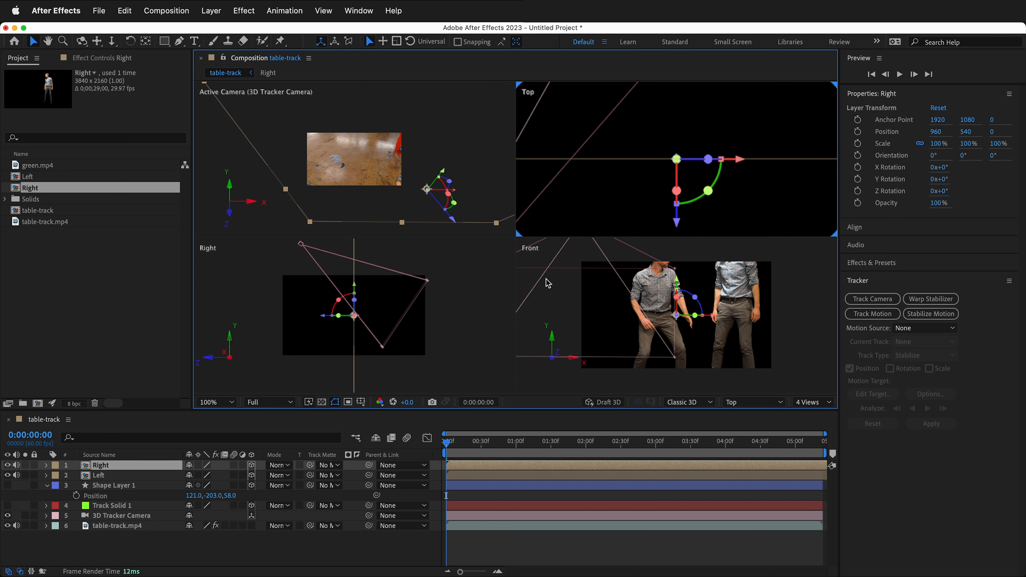
{"action": "key", "text": "grave"}
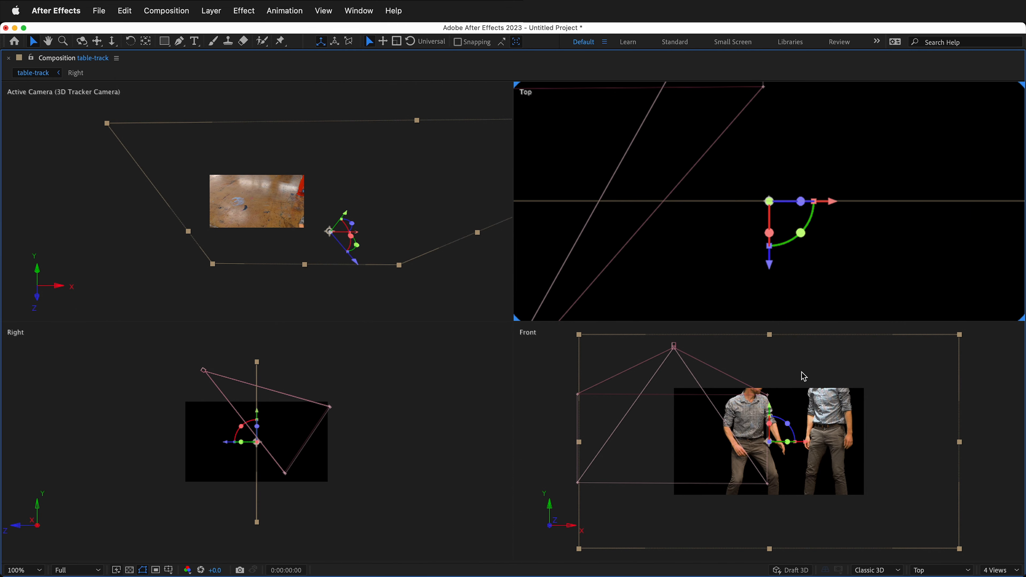
{"action": "left_click", "coordinate": [750, 425]}
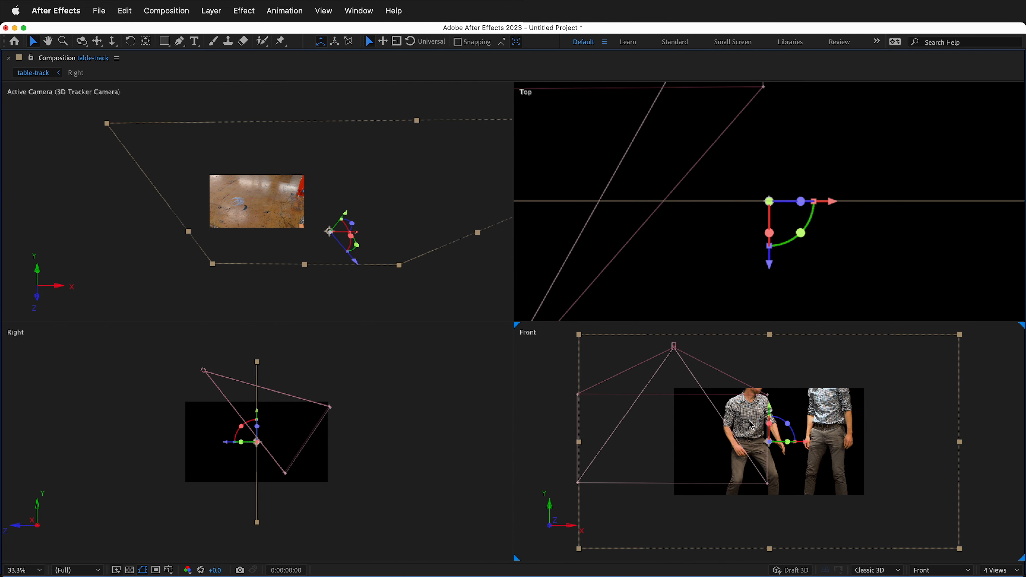
{"action": "left_click_drag", "start_coordinate": [769, 409], "coordinate": [769, 267]}
{"action": "left_click", "coordinate": [741, 445]}
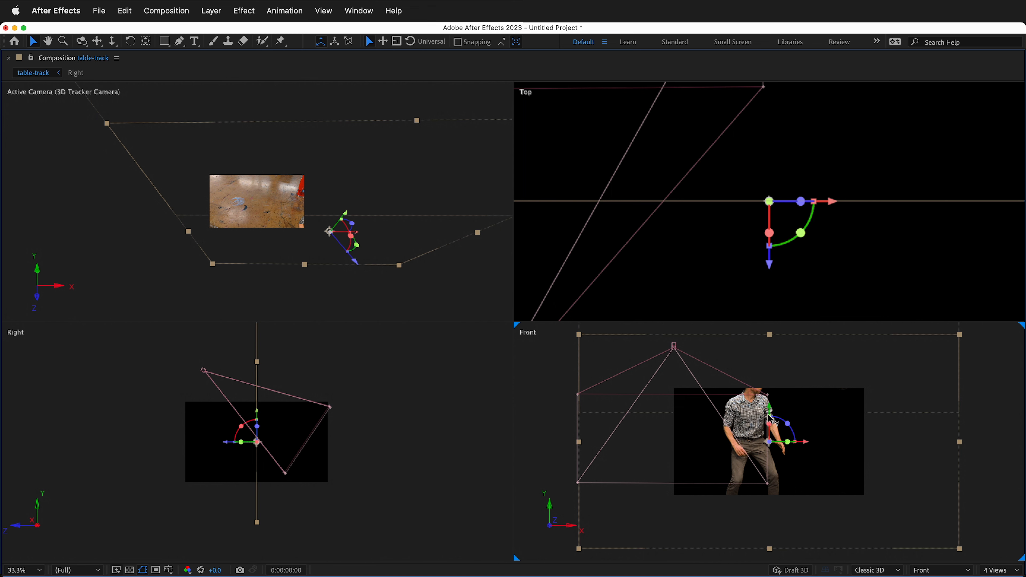
{"action": "left_click_drag", "start_coordinate": [769, 409], "coordinate": [773, 268]}
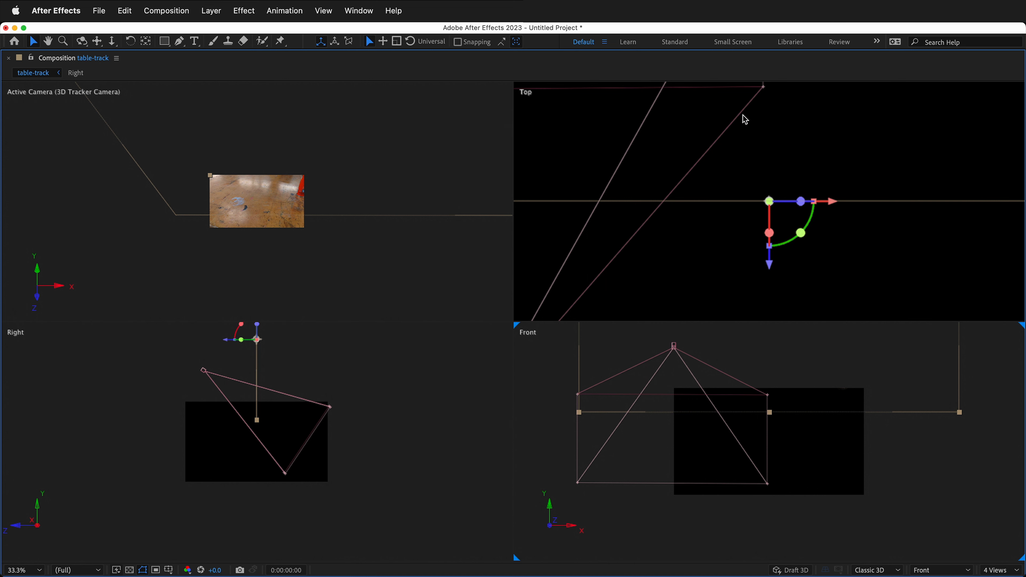
Shift the Right and Left layers along X in the Top view toward the tracker camera, and return to a single camera view
{"action": "scroll", "coordinate": [723, 198], "scroll_direction": "down", "scroll_amount": 2}
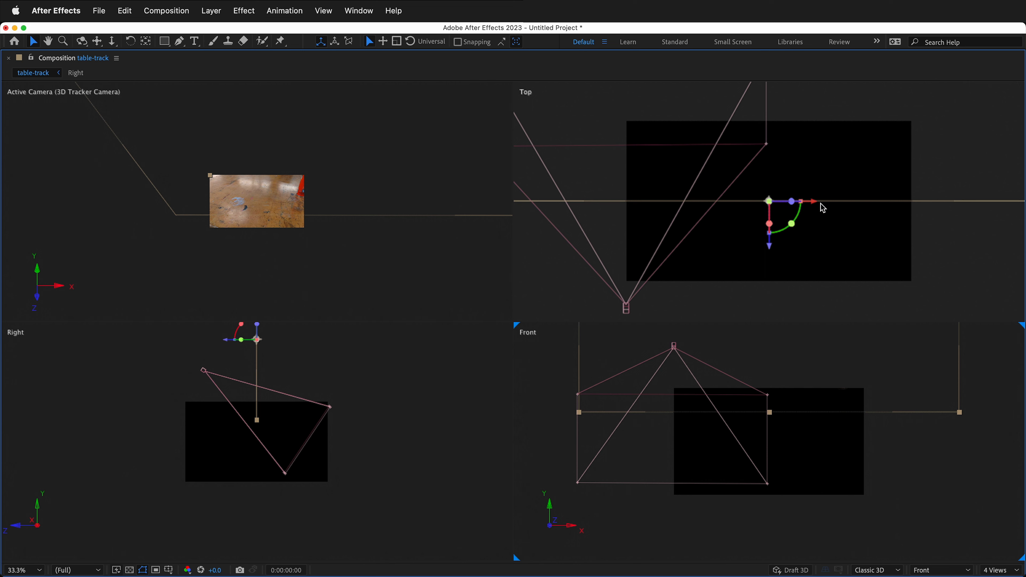
{"action": "left_click_drag", "start_coordinate": [816, 208], "coordinate": [661, 213]}
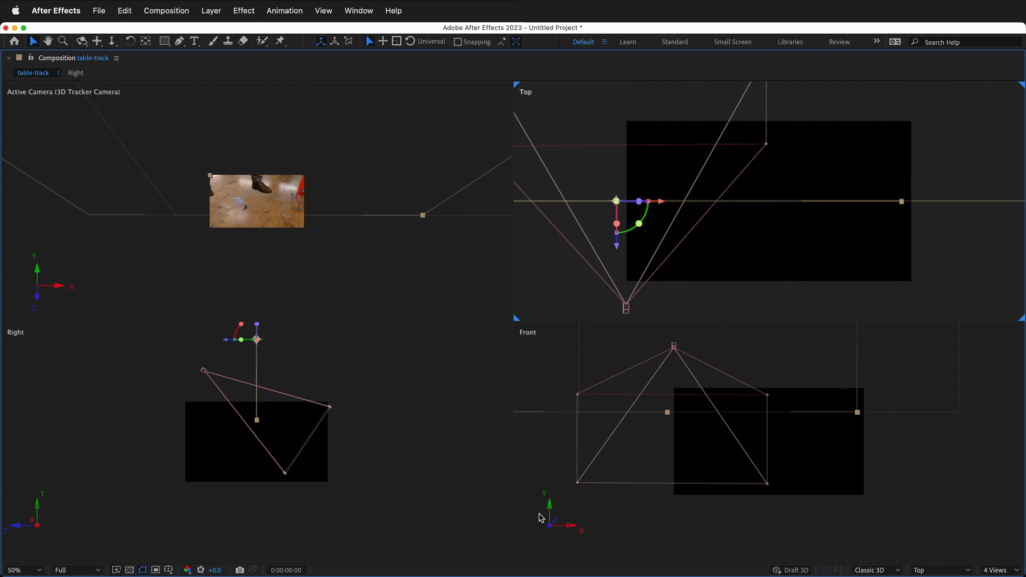
{"action": "left_click", "coordinate": [1007, 570]}
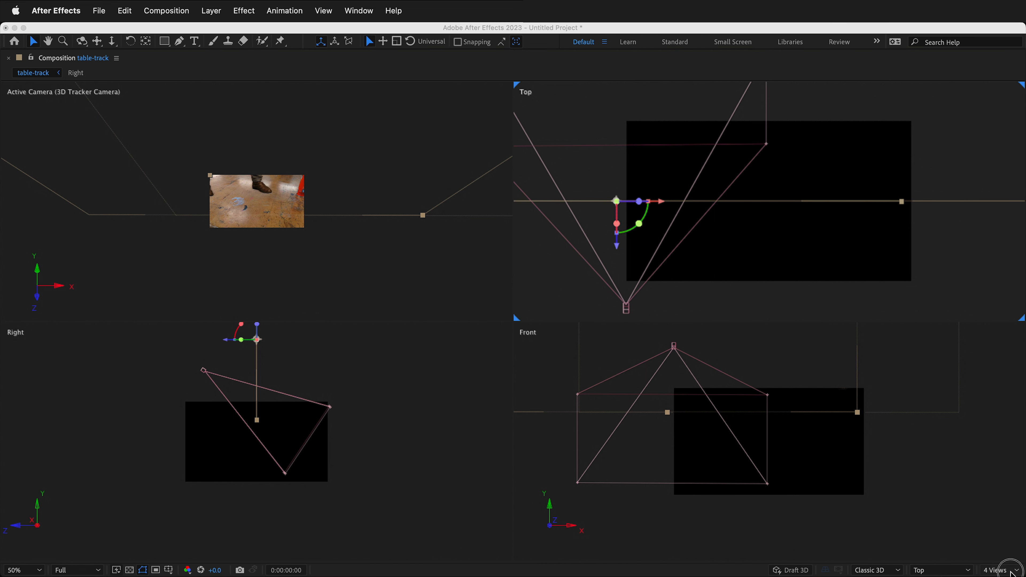
{"action": "left_click", "coordinate": [989, 576]}
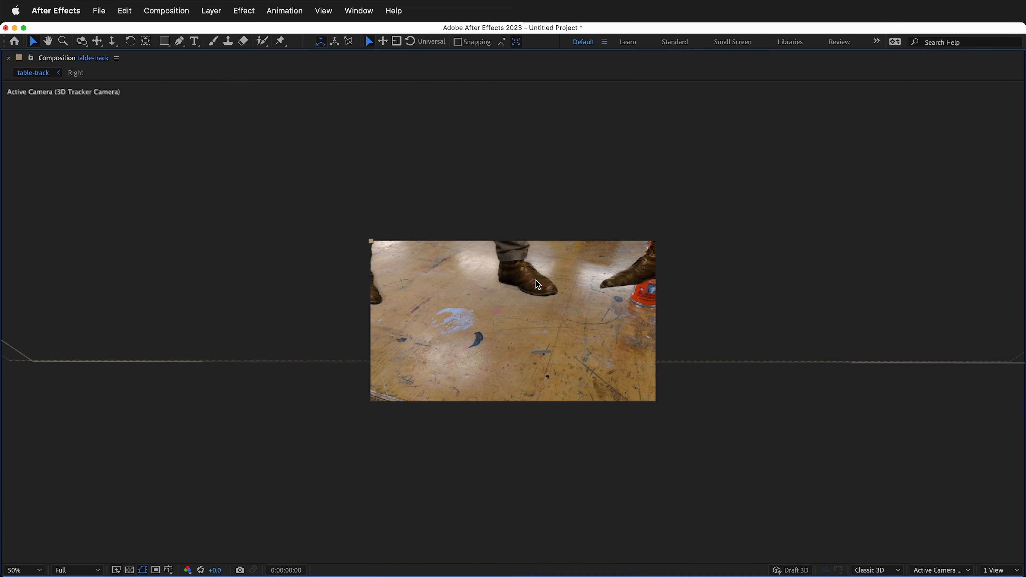
{"action": "key", "text": "grave"}
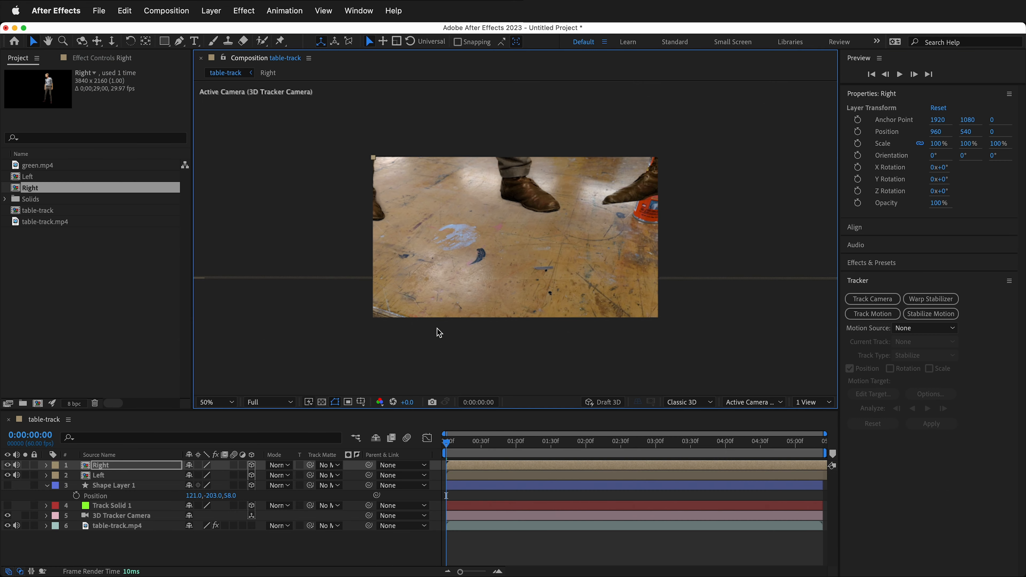
Scale the Right and Left layers together to 34%
{"action": "left_click", "coordinate": [106, 476], "text": "shift"}
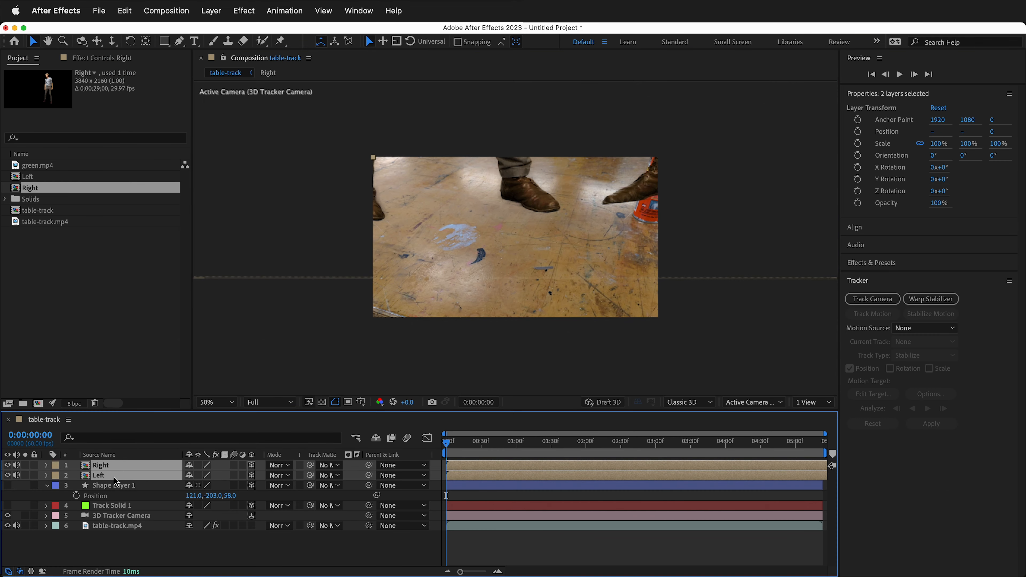
{"action": "key", "text": "s"}
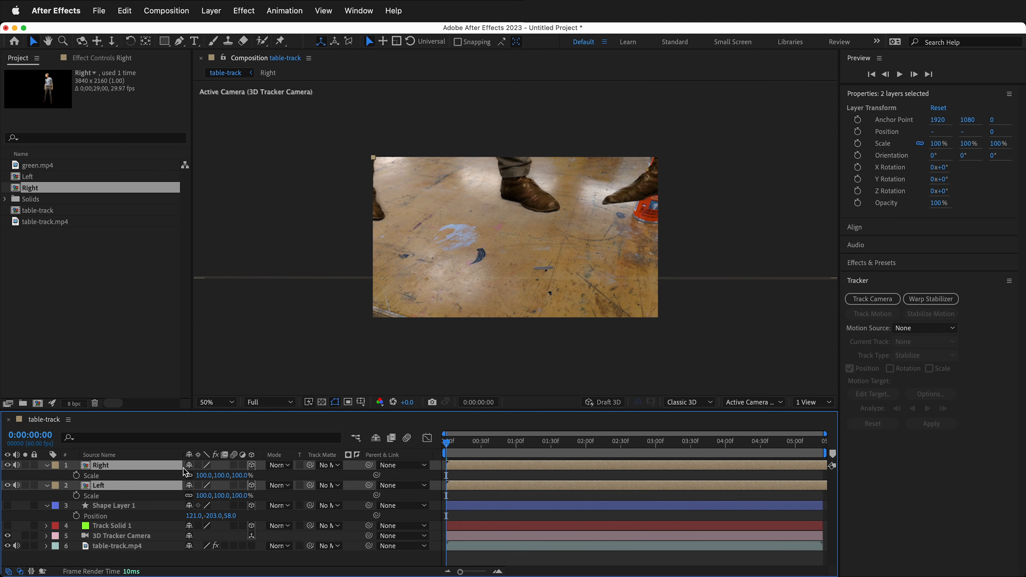
{"action": "left_click_drag", "start_coordinate": [222, 477], "coordinate": [191, 465]}
In the Front view, lower both person layers together and shift them along X toward the composition frame
{"action": "left_click", "coordinate": [799, 403]}
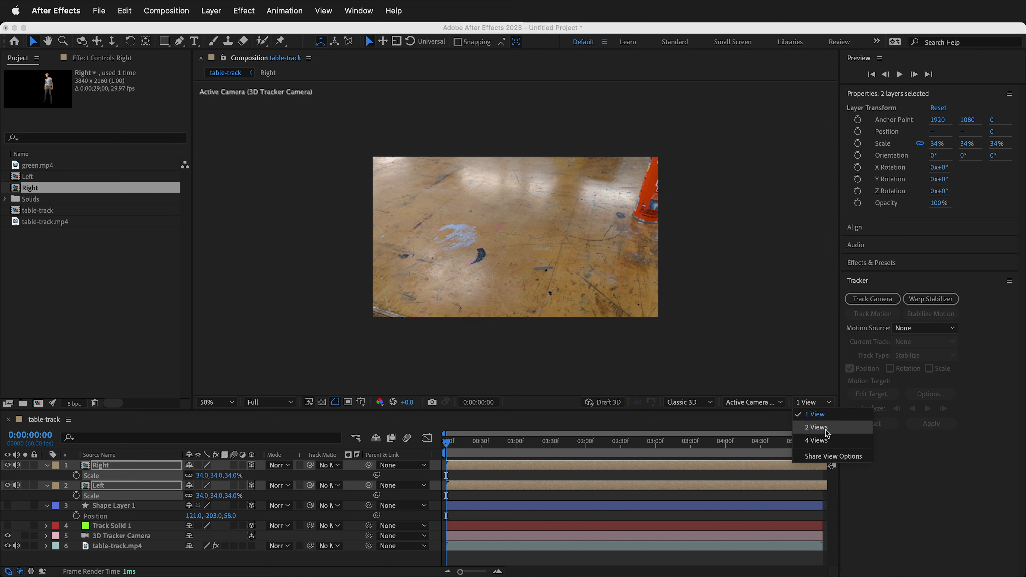
{"action": "left_click", "coordinate": [764, 403]}
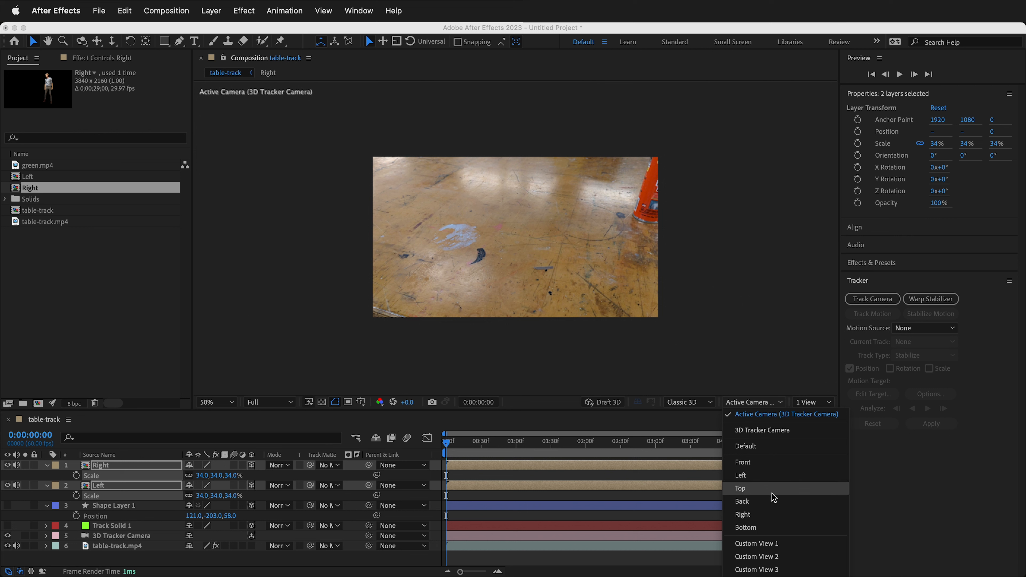
{"action": "left_click", "coordinate": [767, 463]}
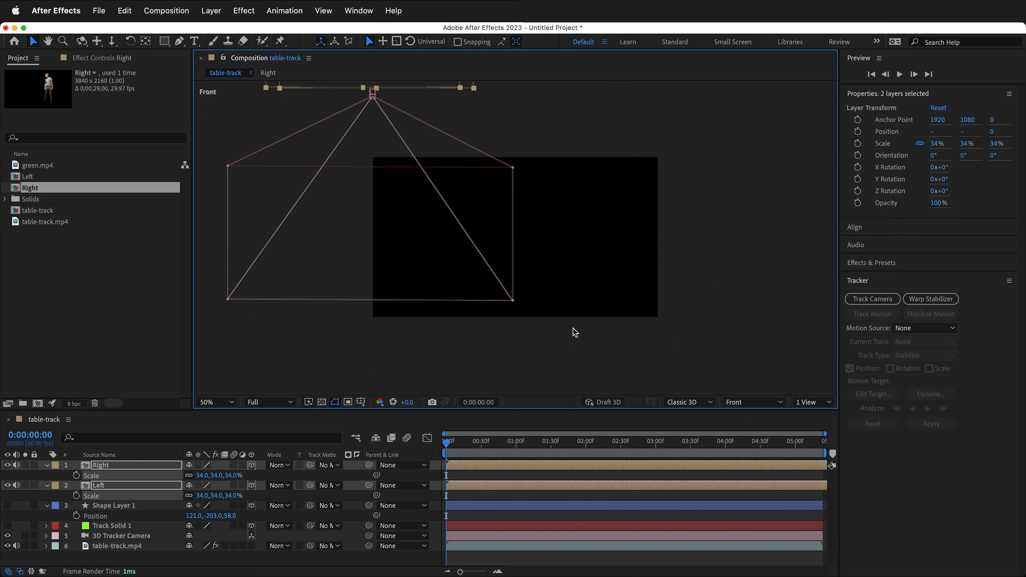
{"action": "key", "text": "comma"}
{"action": "key", "text": "comma"}
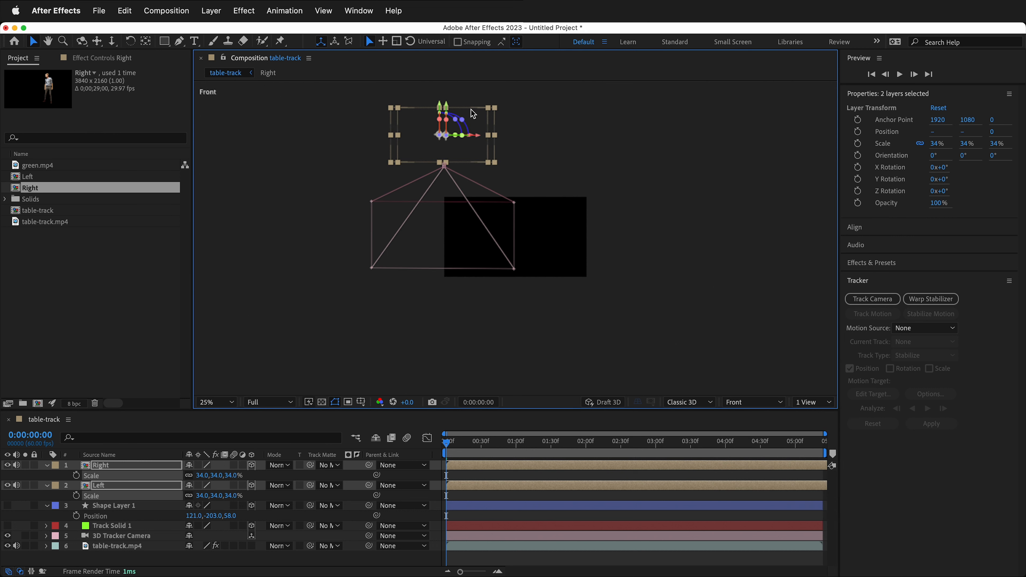
{"action": "left_click_drag", "start_coordinate": [446, 104], "coordinate": [443, 149]}
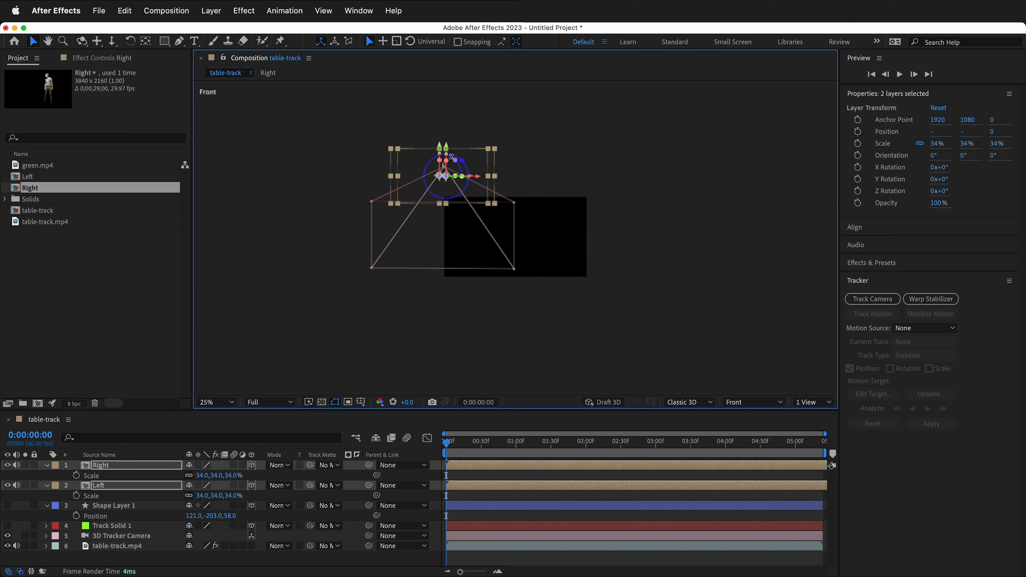
{"action": "left_click_drag", "start_coordinate": [477, 179], "coordinate": [537, 179]}
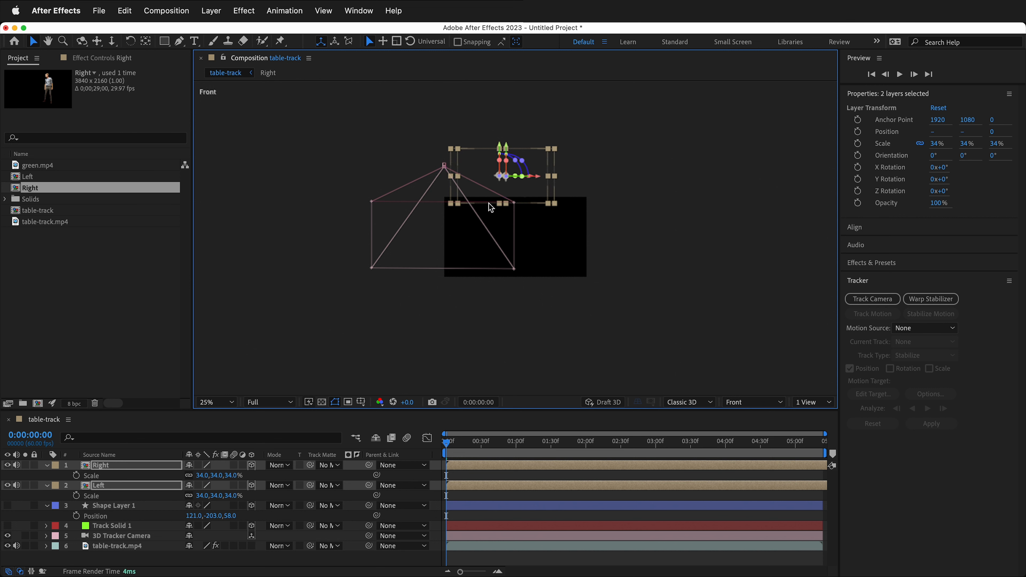
Preview through the 3D Tracker Camera and slide both person layers back along X until their legs fall within the first frame
{"action": "left_click", "coordinate": [779, 403]}
{"action": "left_click", "coordinate": [774, 432]}
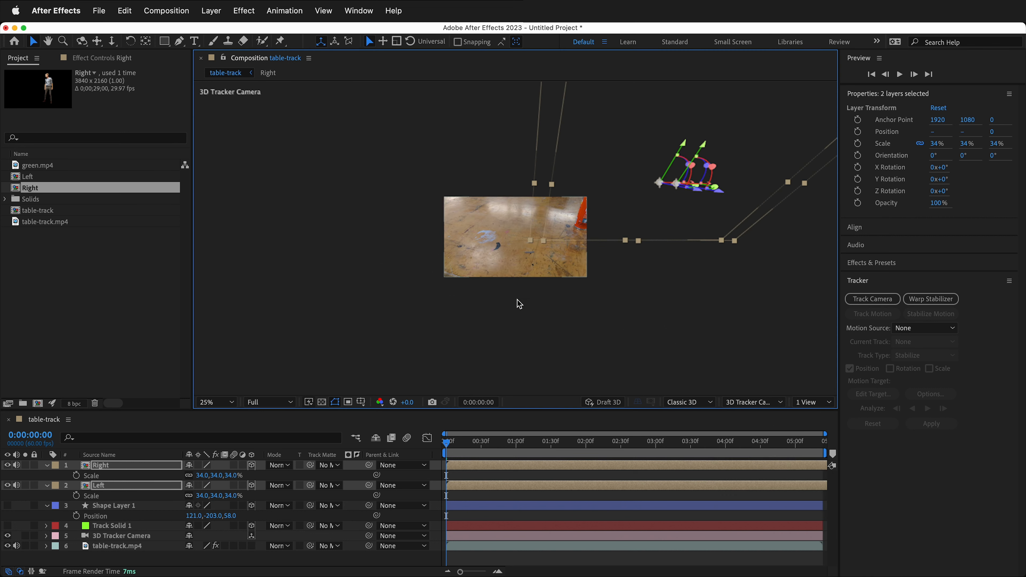
{"action": "left_click", "coordinate": [458, 451]}
{"action": "key", "text": "space"}
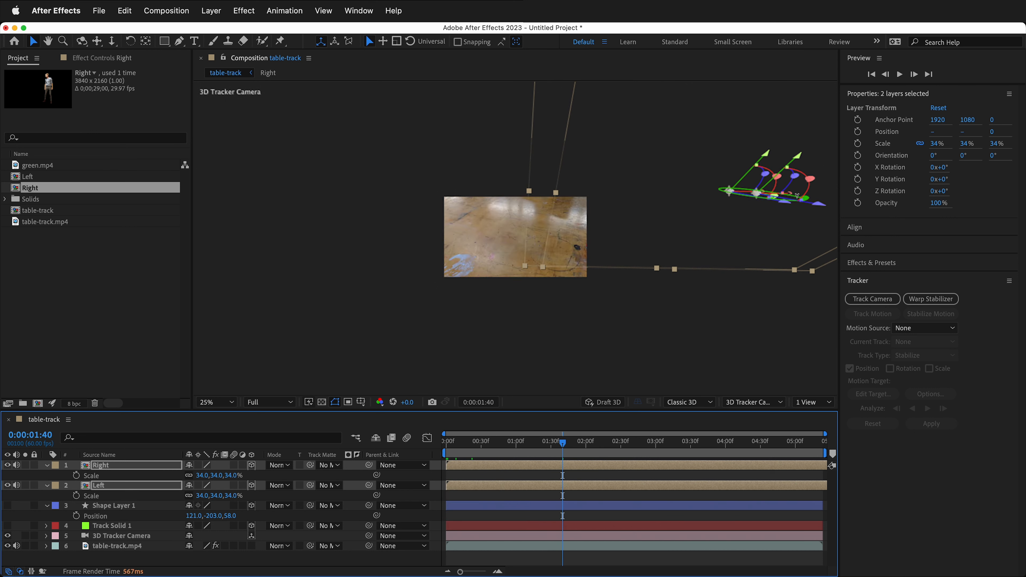
{"action": "left_click", "coordinate": [790, 197]}
{"action": "left_click_drag", "start_coordinate": [790, 197], "coordinate": [527, 199]}
{"action": "left_click_drag", "start_coordinate": [561, 444], "coordinate": [446, 445]}
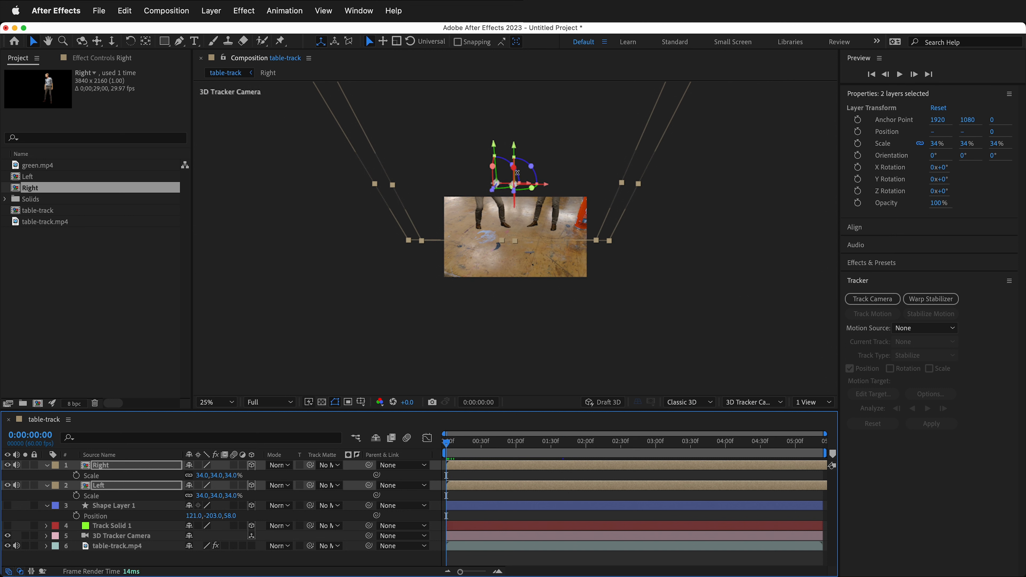
Push both person layers away from the camera to a Z position of about 175.7 and scrub the footage to check them
{"action": "key", "text": "period"}
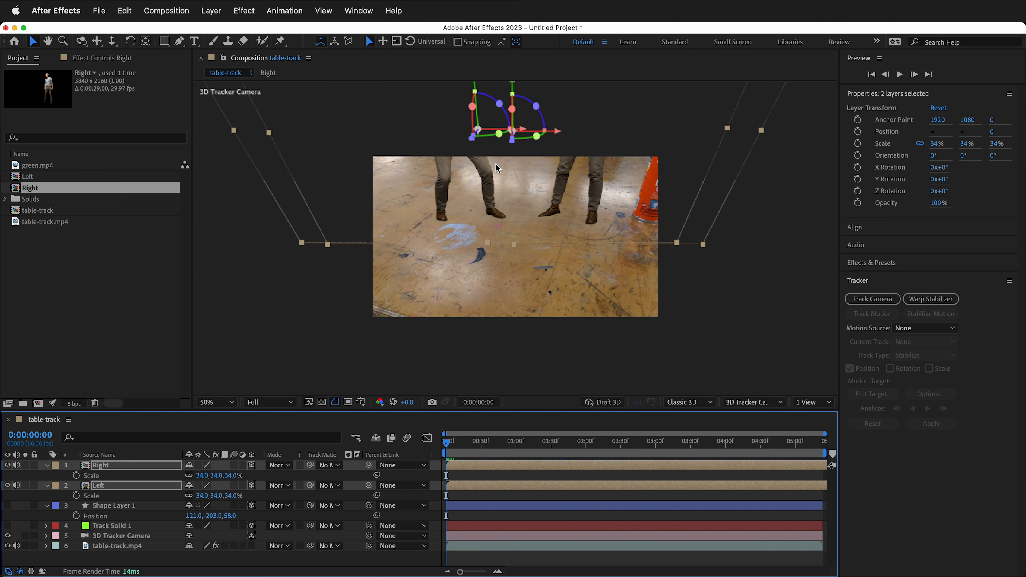
{"action": "left_click", "coordinate": [484, 175]}
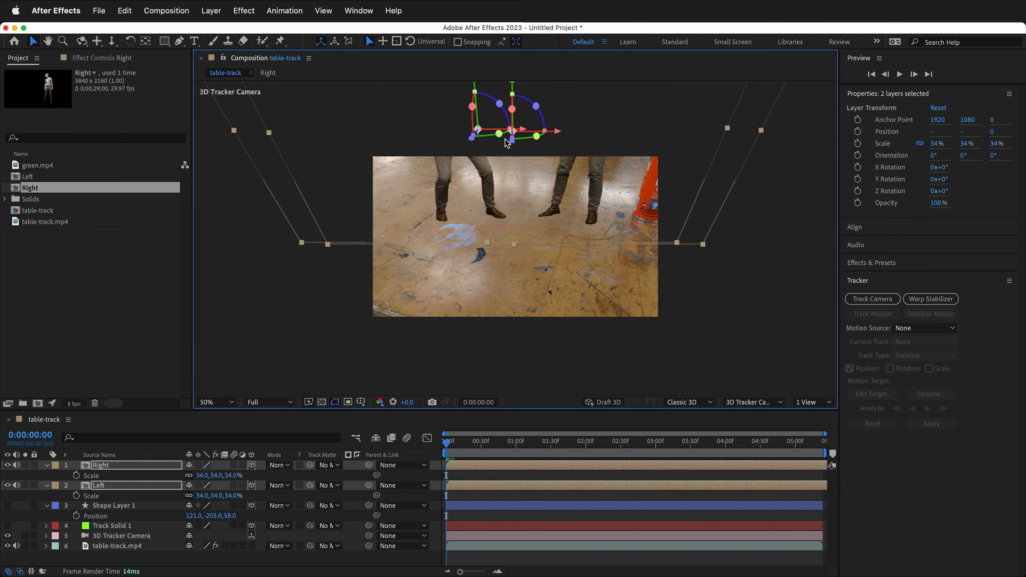
{"action": "mouse_move", "coordinate": [473, 141]}
{"action": "left_mouse_down"}
{"action": "mouse_move", "coordinate": [453, 183]}
{"action": "mouse_move", "coordinate": [477, 125]}
{"action": "left_mouse_up"}
{"action": "left_click_drag", "start_coordinate": [453, 446], "coordinate": [371, 455]}
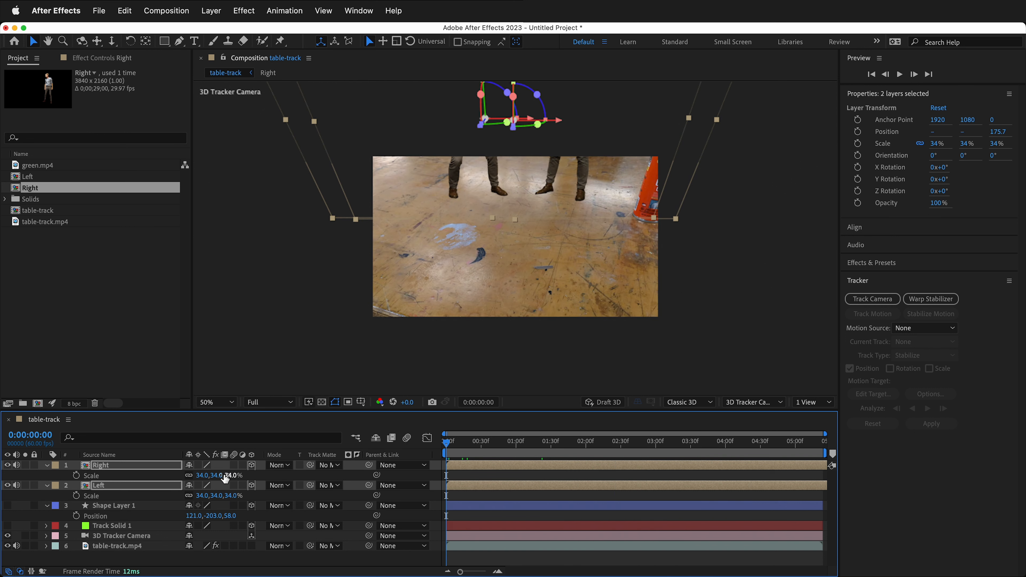
Scale both person layers down to 8% and pull them toward the camera to a Z position of about -478.1
{"action": "left_click_drag", "start_coordinate": [225, 479], "coordinate": [201, 478]}
{"action": "left_click_drag", "start_coordinate": [513, 128], "coordinate": [463, 322]}
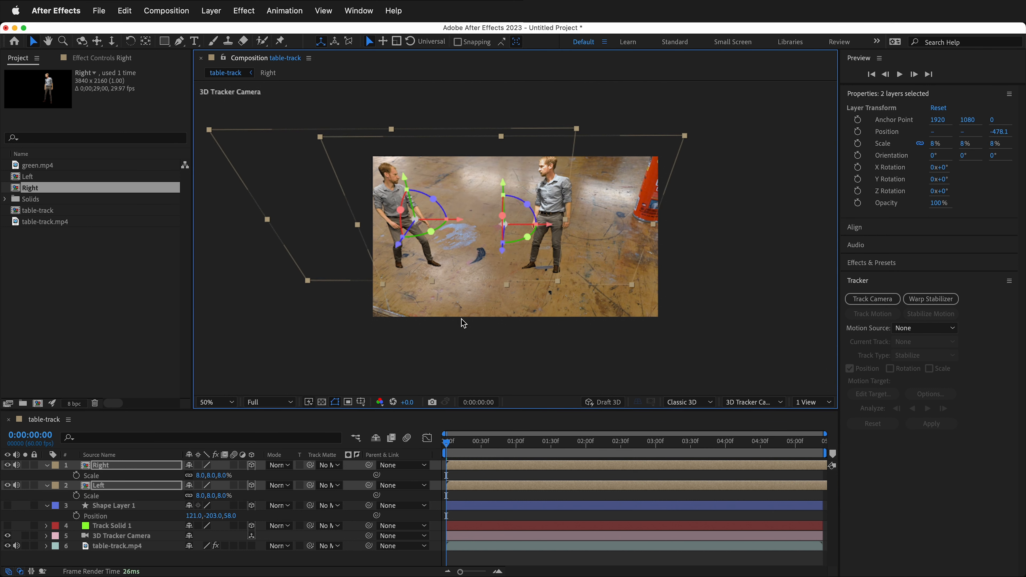
{"action": "left_click_drag", "start_coordinate": [218, 476], "coordinate": [221, 477]}
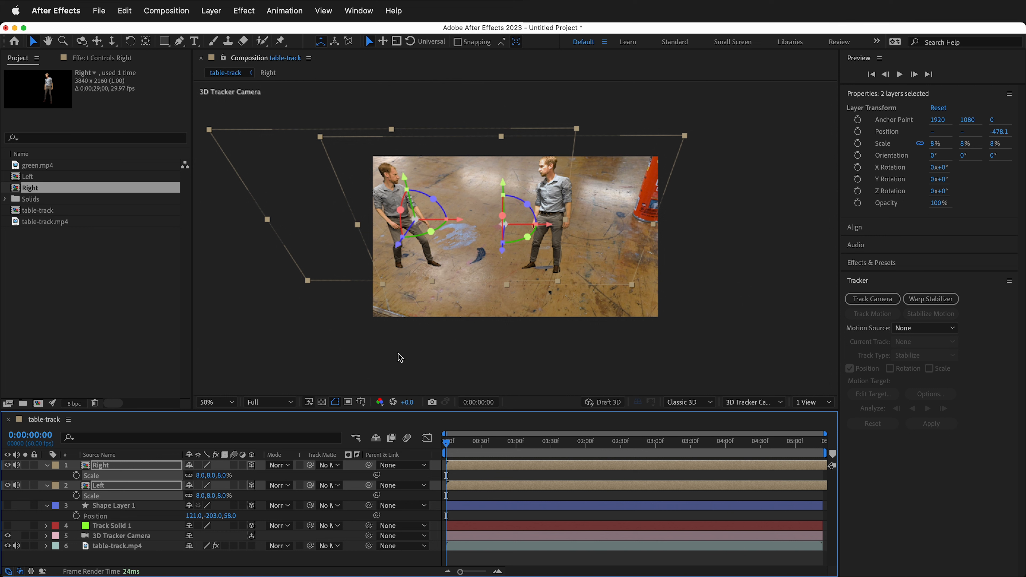
In the Front view, reposition the Right layer at about X 477.5, Y -67 and the Left layer at about X 386.2, Y -73
{"action": "left_click", "coordinate": [758, 404]}
{"action": "left_click", "coordinate": [744, 461]}
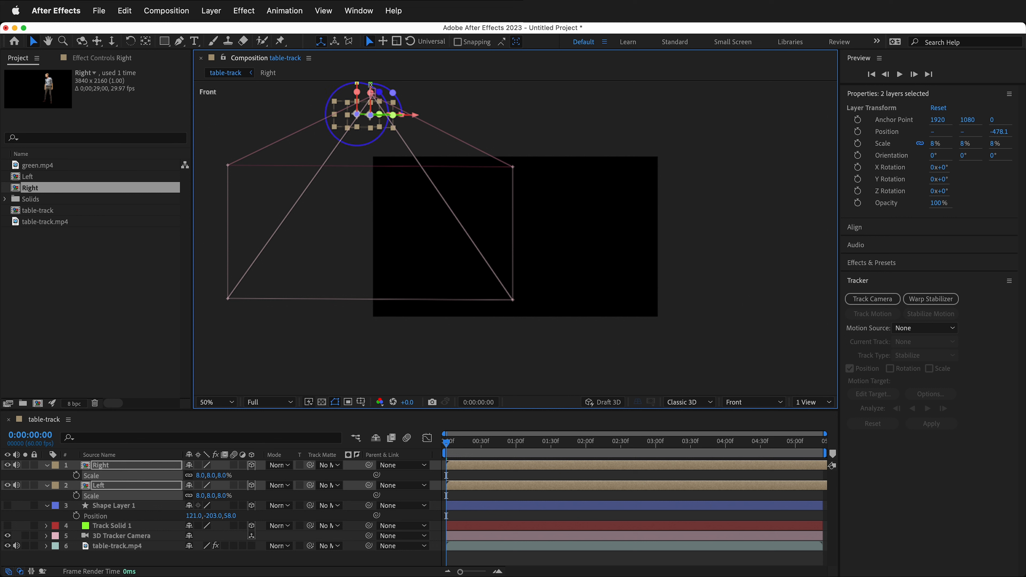
{"action": "left_click", "coordinate": [336, 128]}
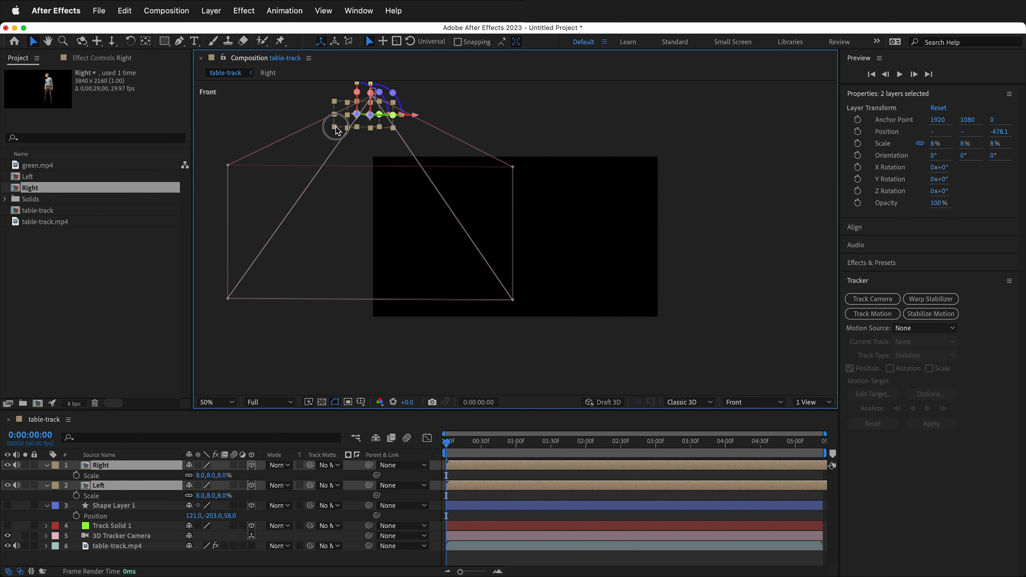
{"action": "key", "text": "p"}
{"action": "left_click_drag", "start_coordinate": [213, 476], "coordinate": [384, 476]}
{"action": "left_click_drag", "start_coordinate": [415, 155], "coordinate": [489, 156]}
{"action": "scroll", "coordinate": [455, 129], "scroll_direction": "up", "scroll_amount": 1}
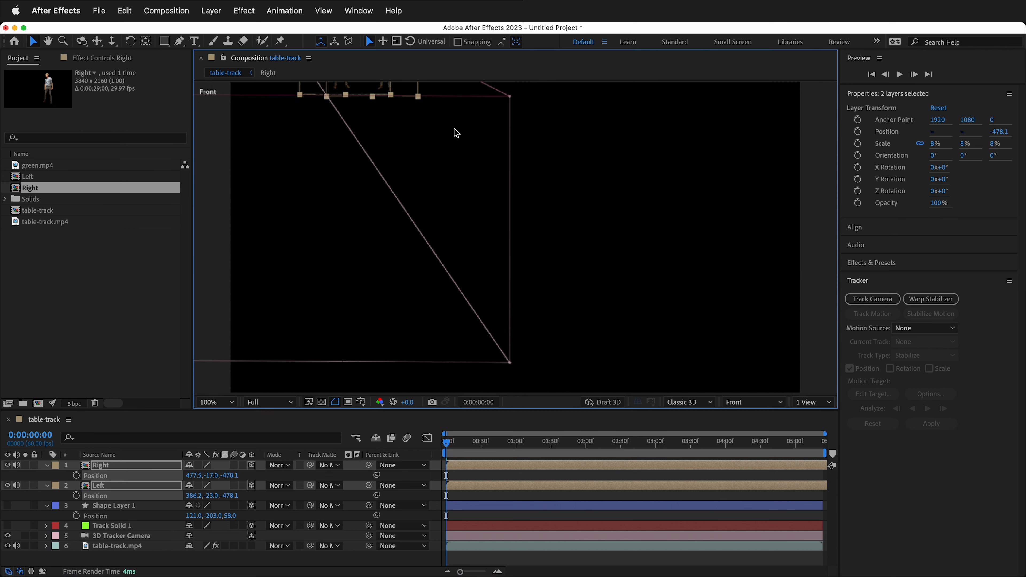
{"action": "left_click_drag", "start_coordinate": [388, 119], "coordinate": [496, 320]}
{"action": "scroll", "coordinate": [496, 319], "scroll_direction": "up", "scroll_amount": 1}
{"action": "left_click_drag", "start_coordinate": [447, 253], "coordinate": [448, 213]}
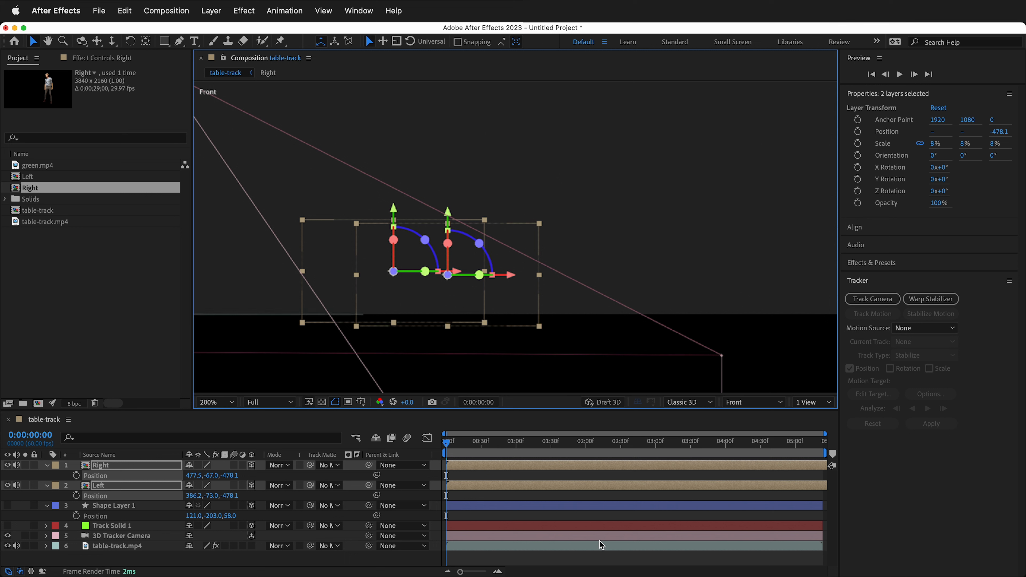
In the 3D Tracker Camera view, move Right to about X 116.5 and Left to X 25.2, both at Z -93.1, and scrub the footage
{"action": "left_click", "coordinate": [747, 402]}
{"action": "left_click", "coordinate": [732, 425]}
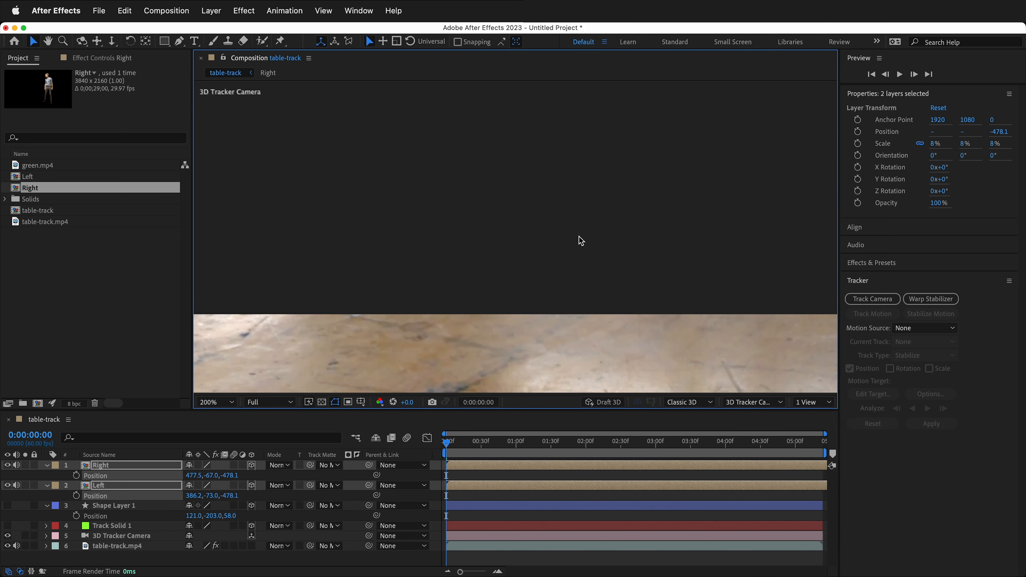
{"action": "scroll", "coordinate": [580, 241], "scroll_direction": "down", "scroll_amount": 8}
{"action": "scroll", "coordinate": [507, 200], "scroll_direction": "up", "scroll_amount": 2}
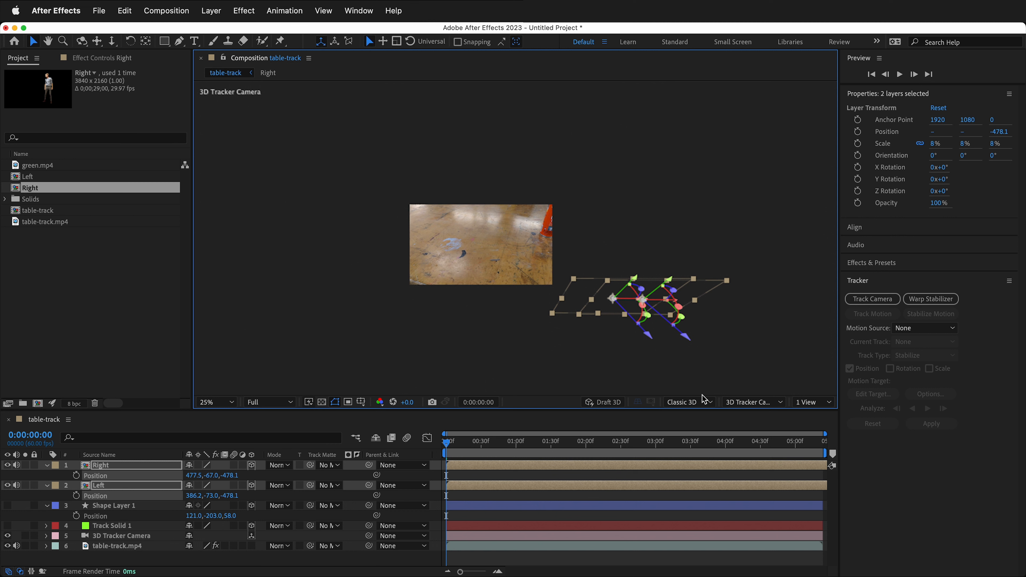
{"action": "left_click_drag", "start_coordinate": [693, 347], "coordinate": [491, 215]}
{"action": "scroll", "coordinate": [491, 214], "scroll_direction": "up", "scroll_amount": 4}
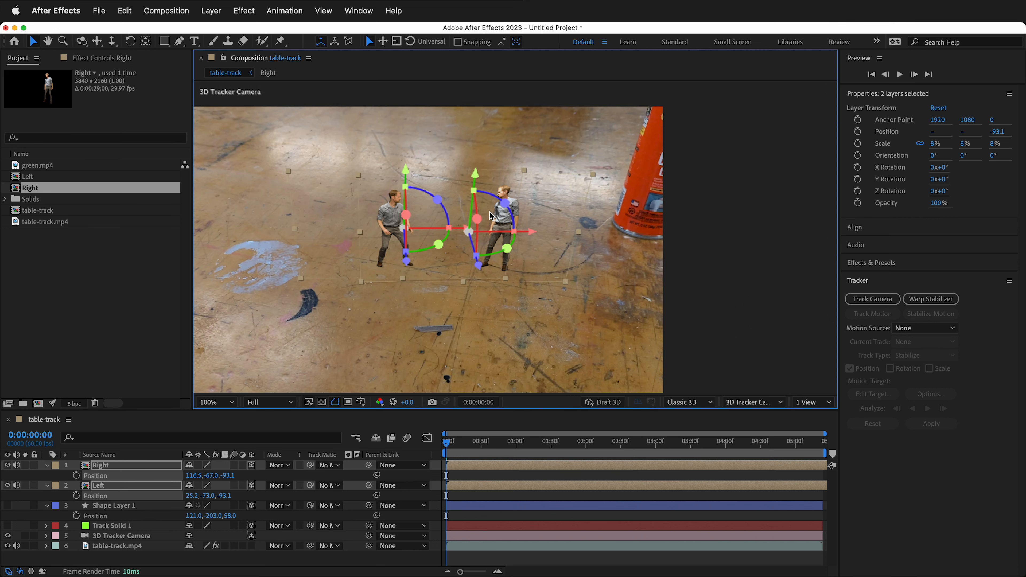
{"action": "left_click_drag", "start_coordinate": [447, 441], "coordinate": [422, 453]}
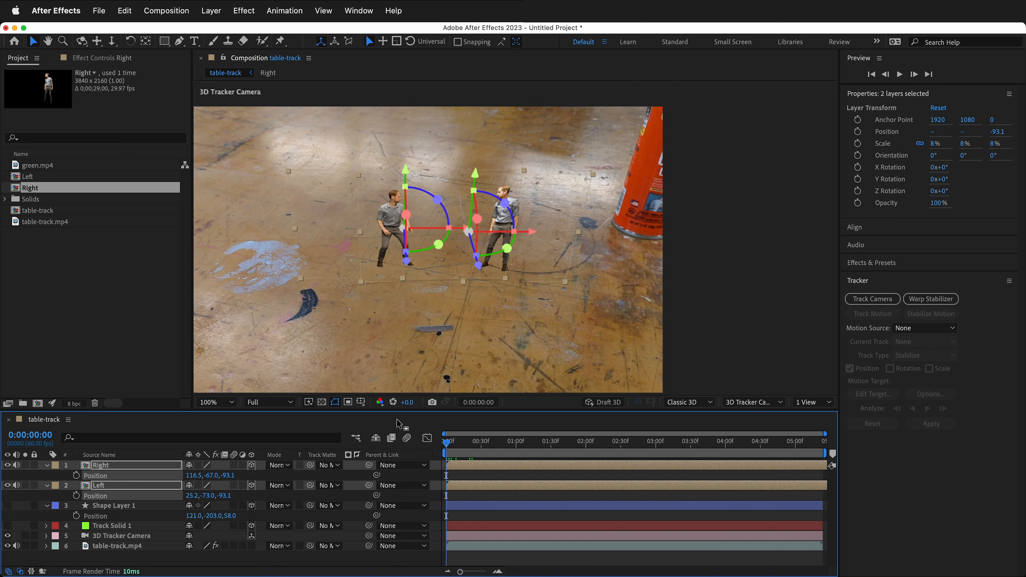